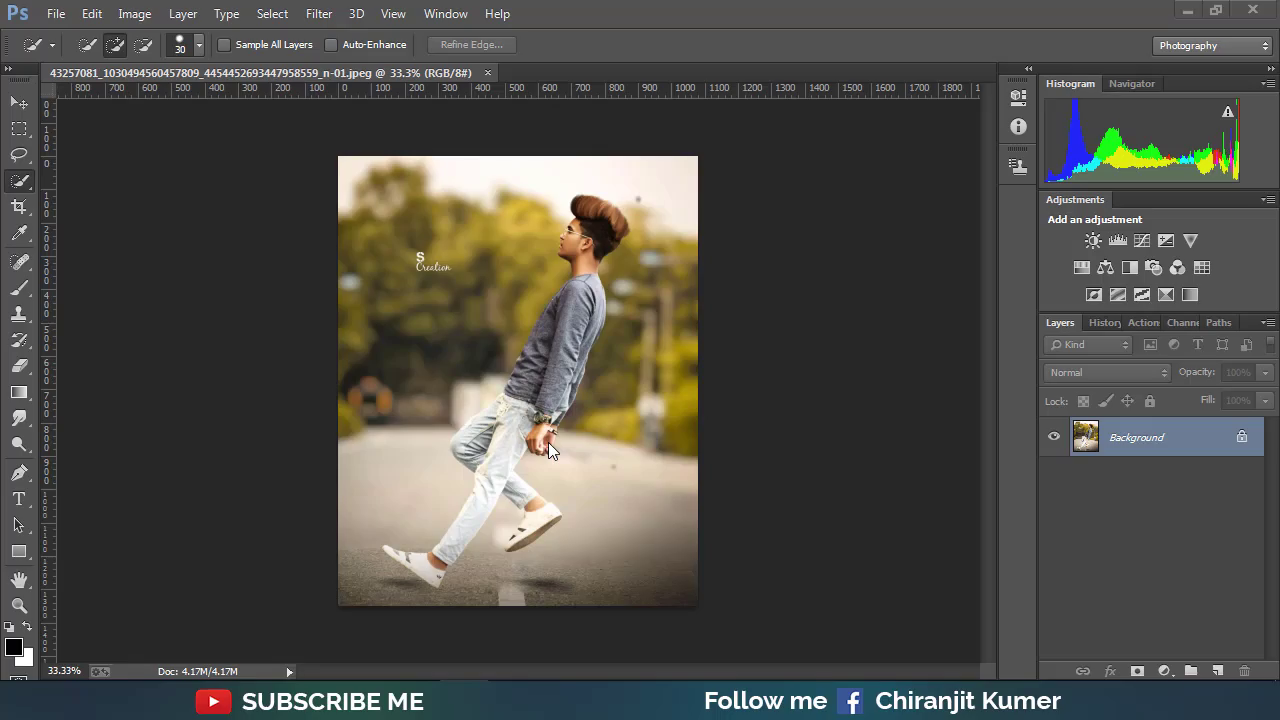
Quick-select the walking man from torso down through both legs and shoes
right_click(20, 182)
left_click(110, 177)
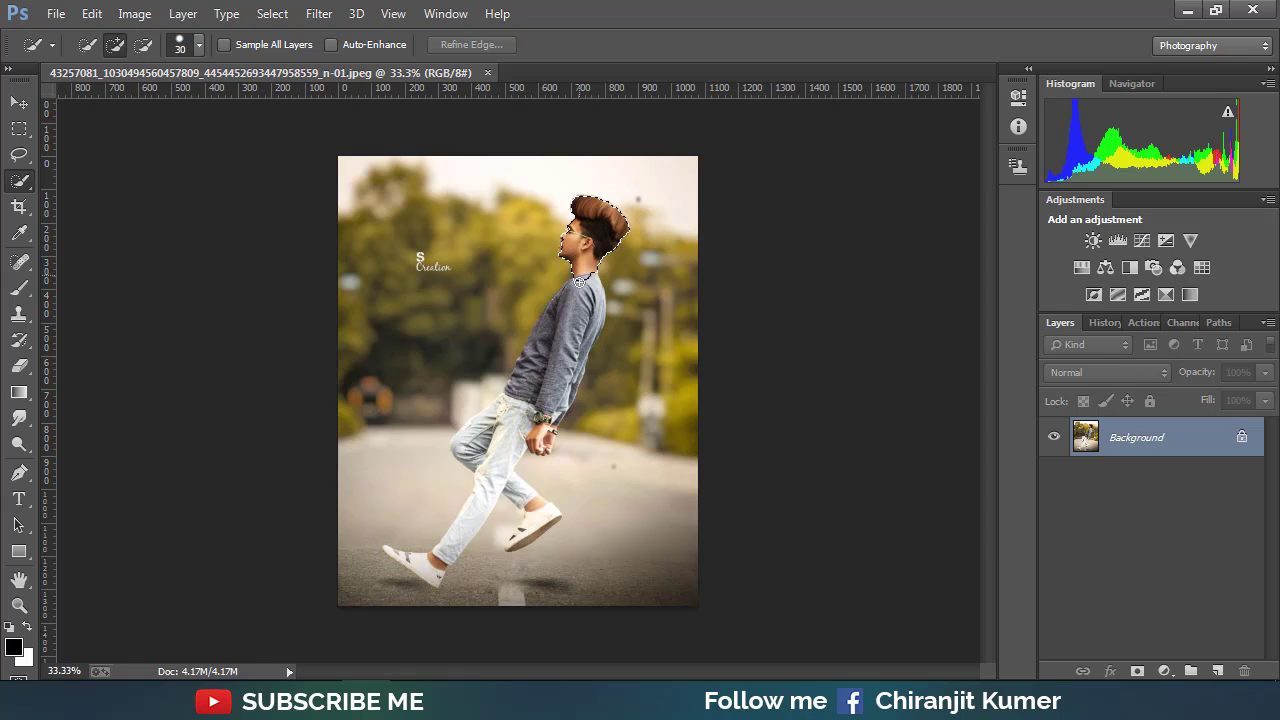
mouse_move(568, 325)
left_mouse_down()
mouse_move(478, 444)
mouse_move(494, 402)
mouse_move(549, 424)
left_mouse_up()
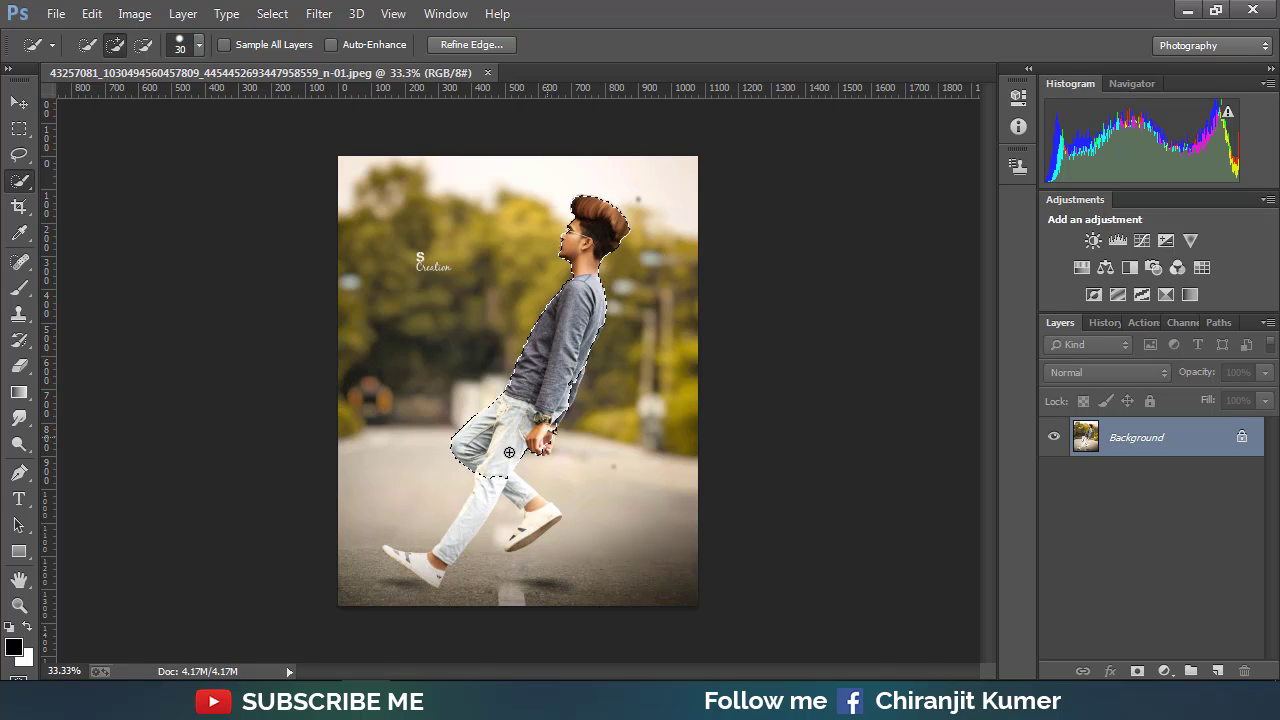
mouse_move(492, 474)
left_mouse_down()
mouse_move(439, 557)
mouse_move(423, 567)
mouse_move(395, 556)
left_mouse_up()
left_click_drag(498, 505, 530, 508)
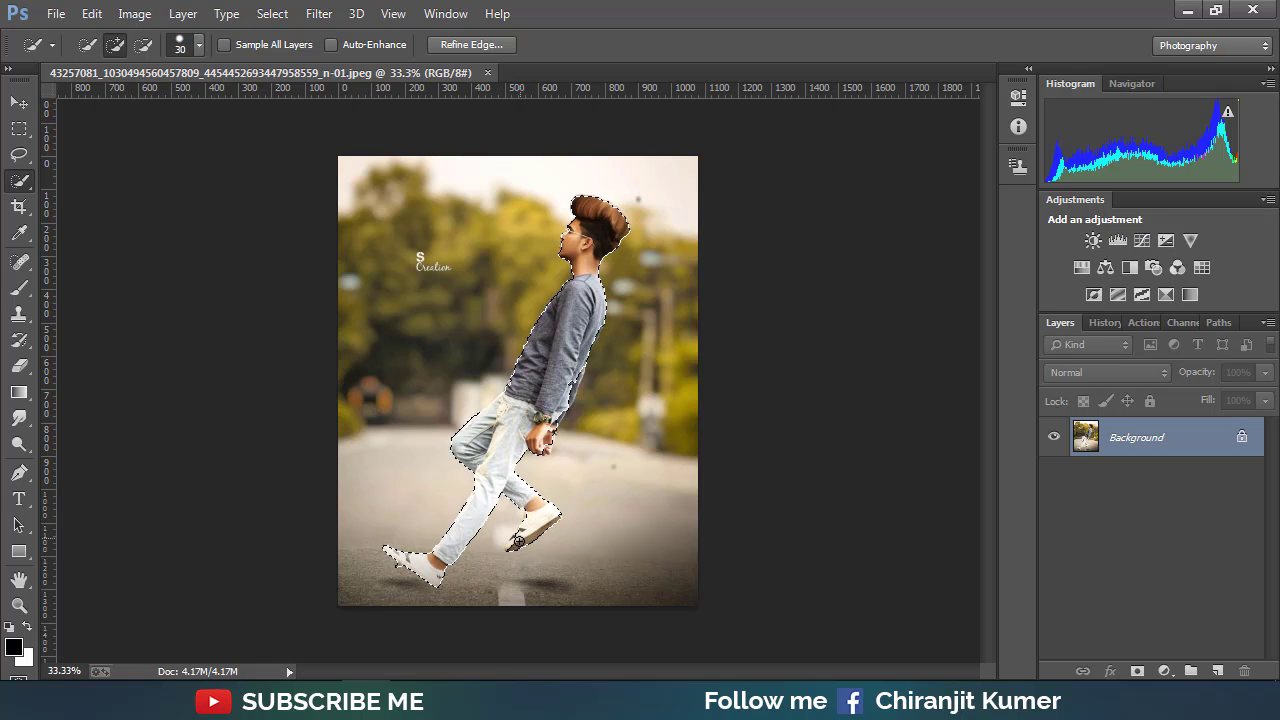
left_click_drag(518, 535, 543, 521)
scroll(543, 521, "down", 1)
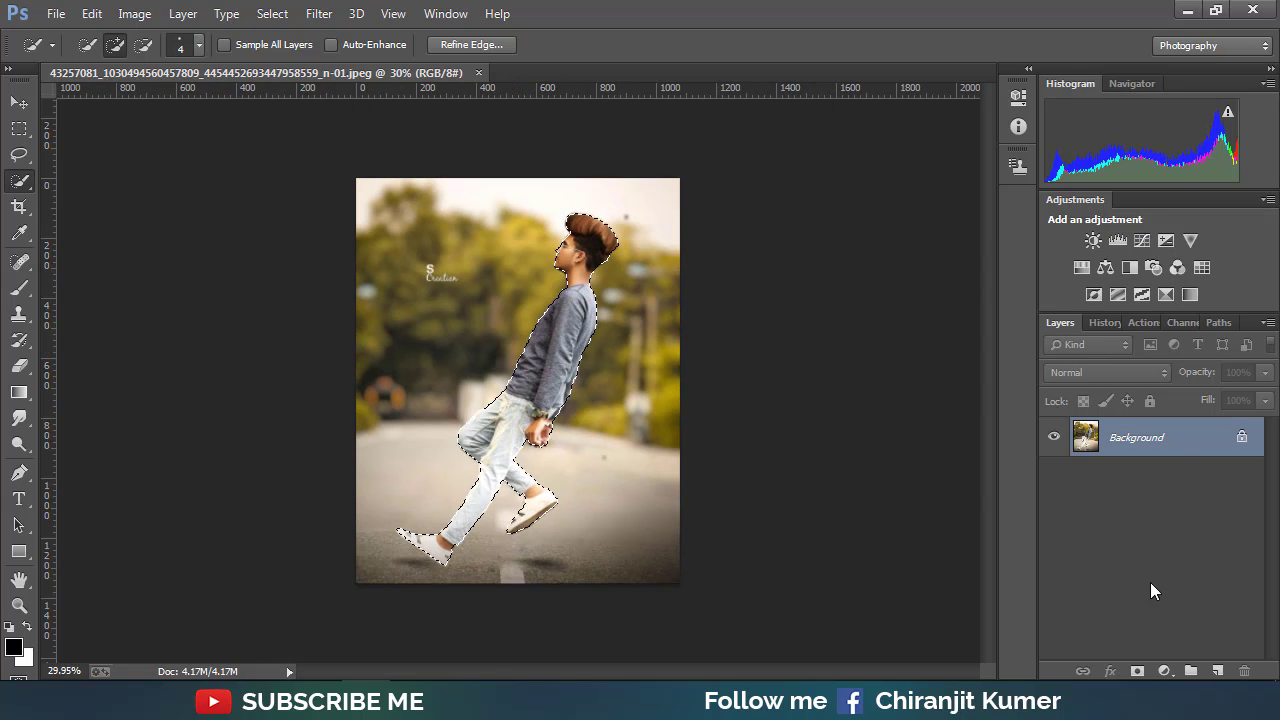
Mask out the background and refine the mask edge around his hair
left_click(1137, 671)
right_click(1129, 450)
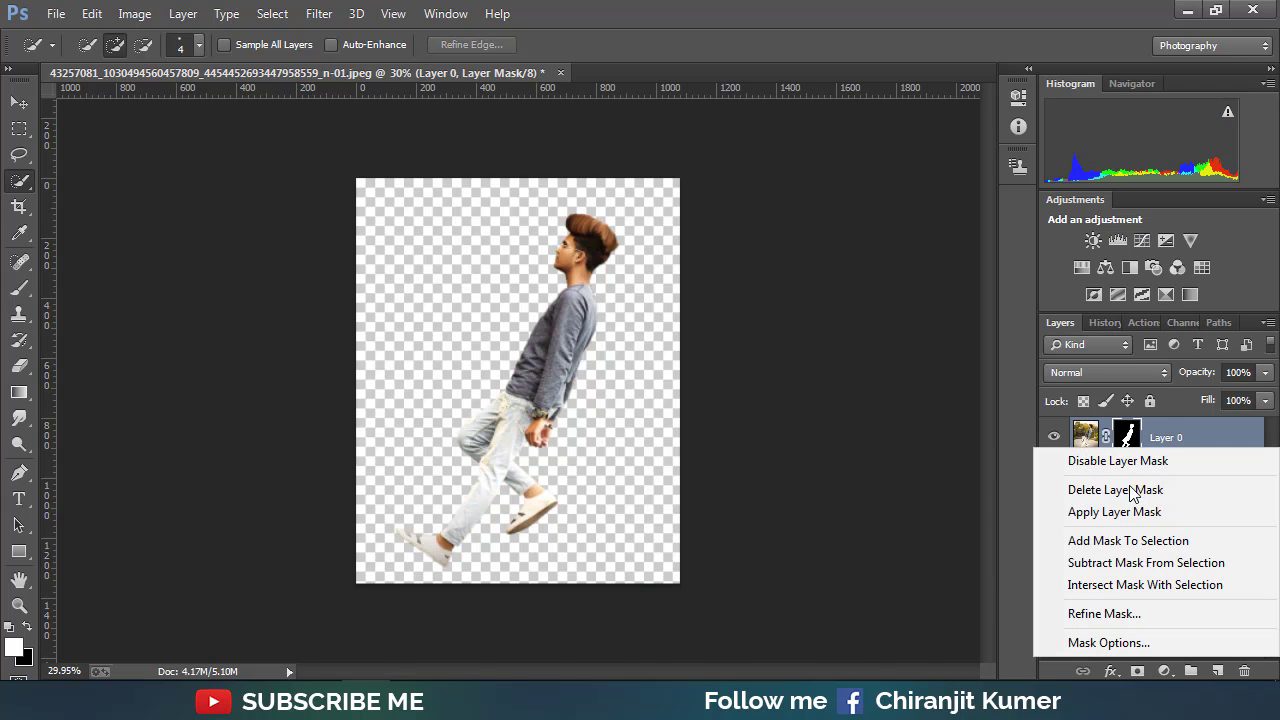
left_click(1124, 614)
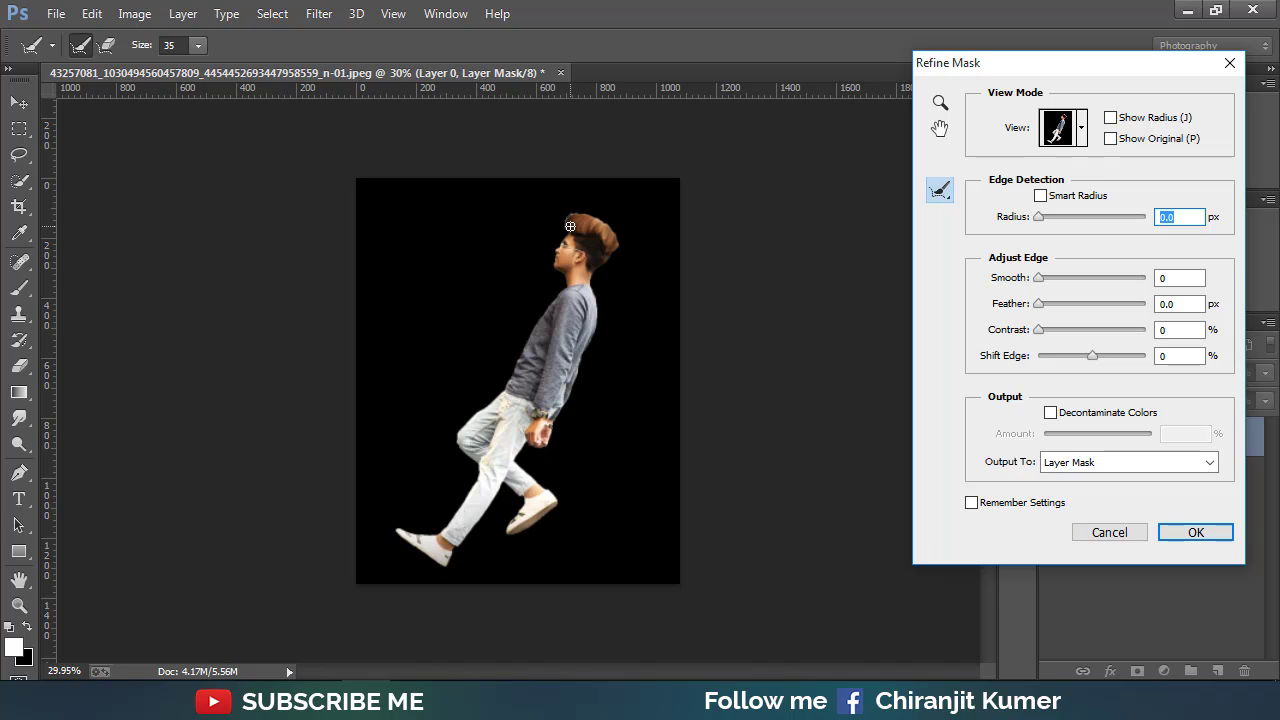
left_click_drag(570, 215, 588, 213)
left_click(1196, 532)
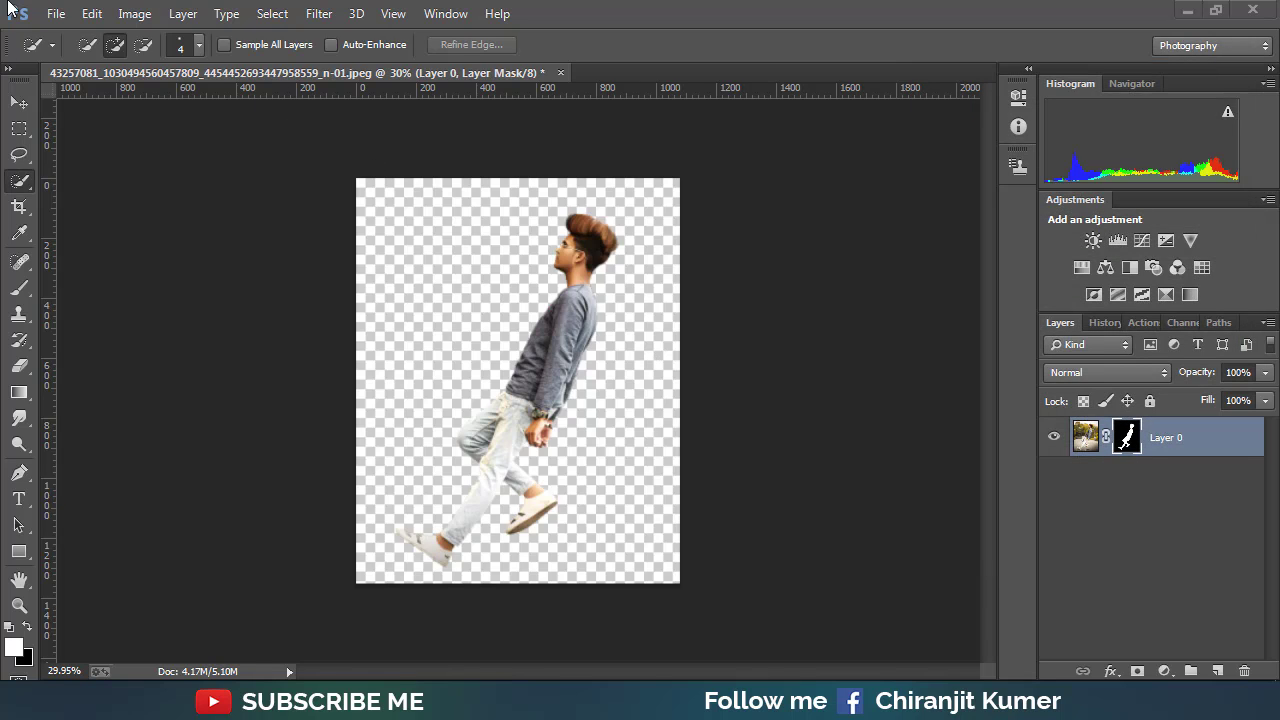
Open the white wall photo and dock it as a tab beside the man document
left_click(55, 13)
left_click(75, 54)
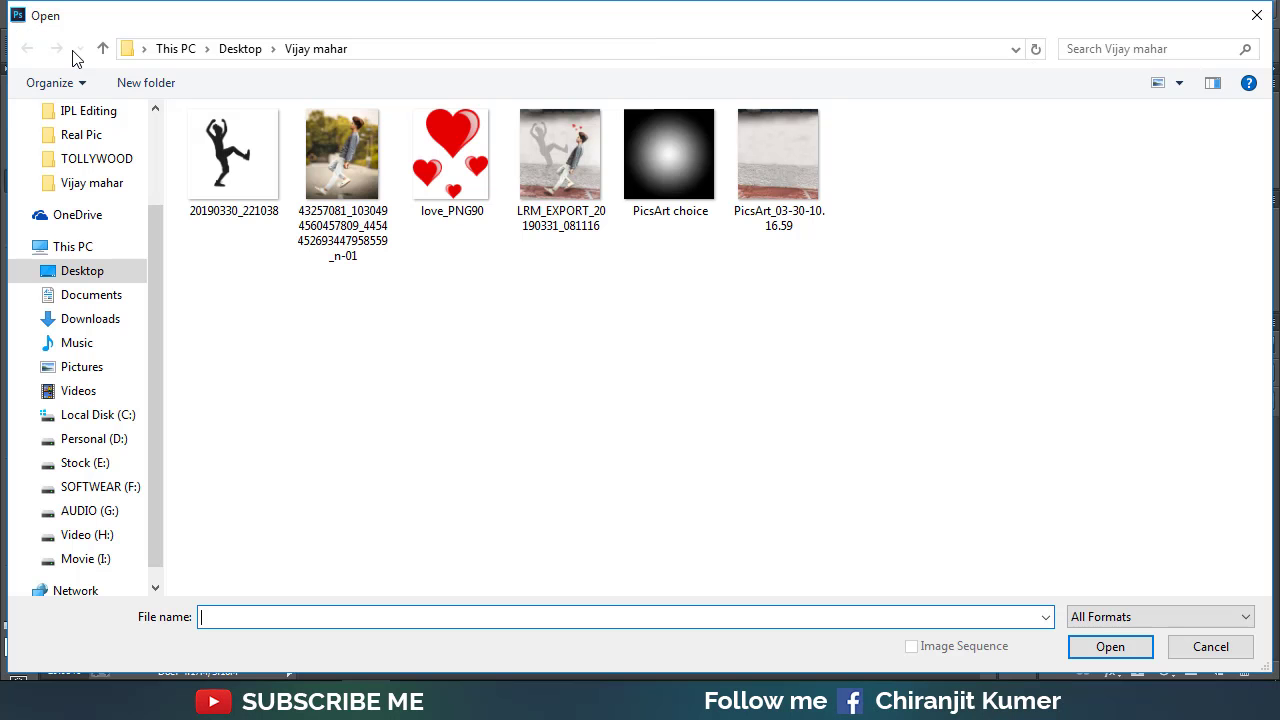
left_click(791, 185)
left_click(1100, 648)
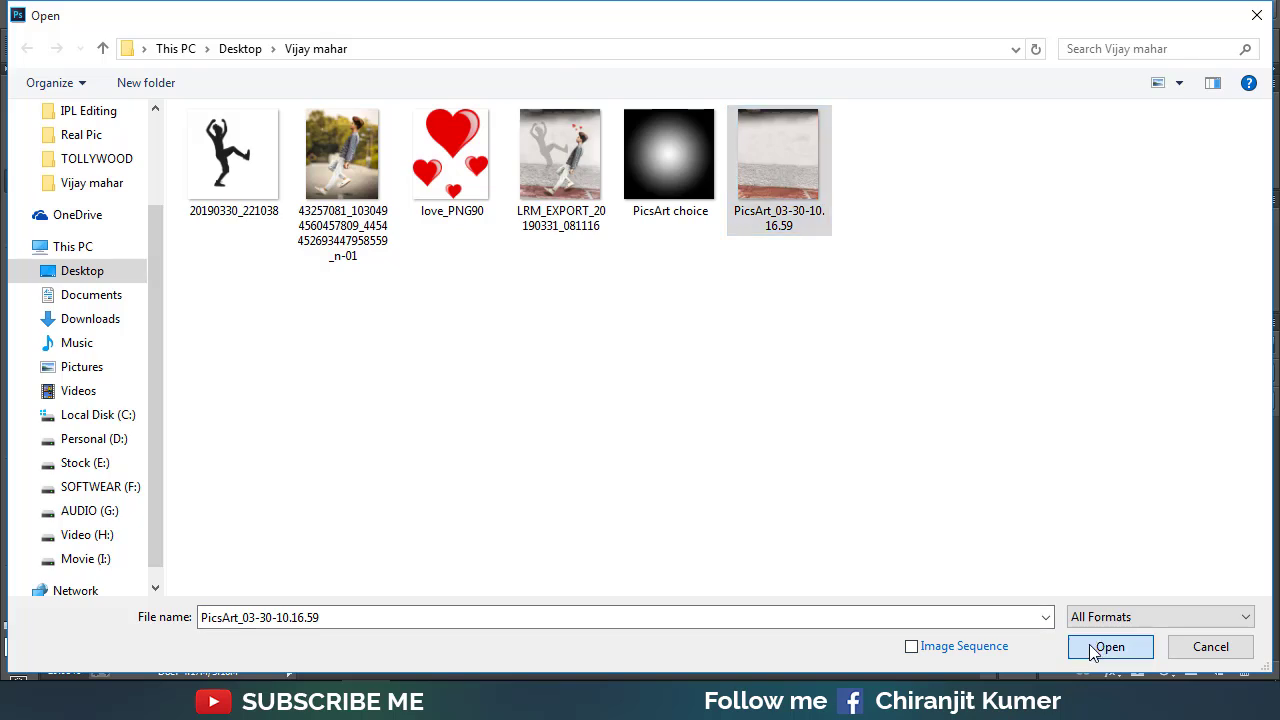
left_click_drag(325, 100, 454, 72)
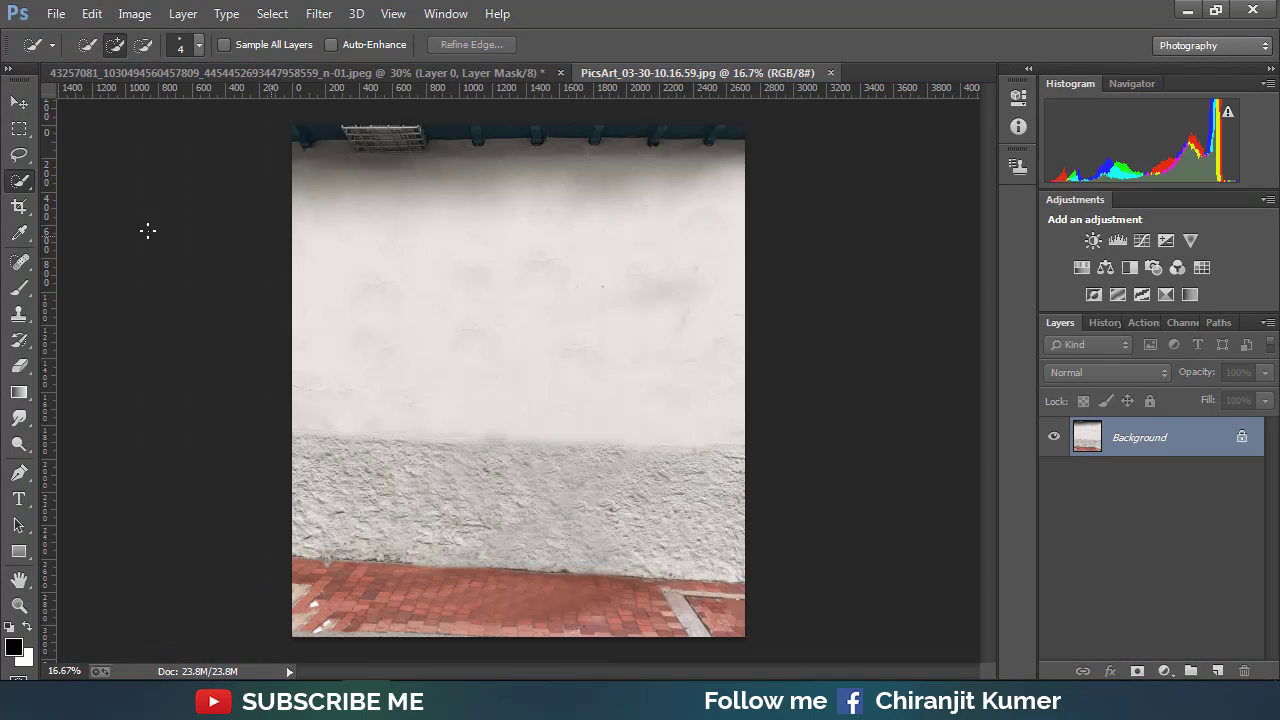
left_click(153, 70)
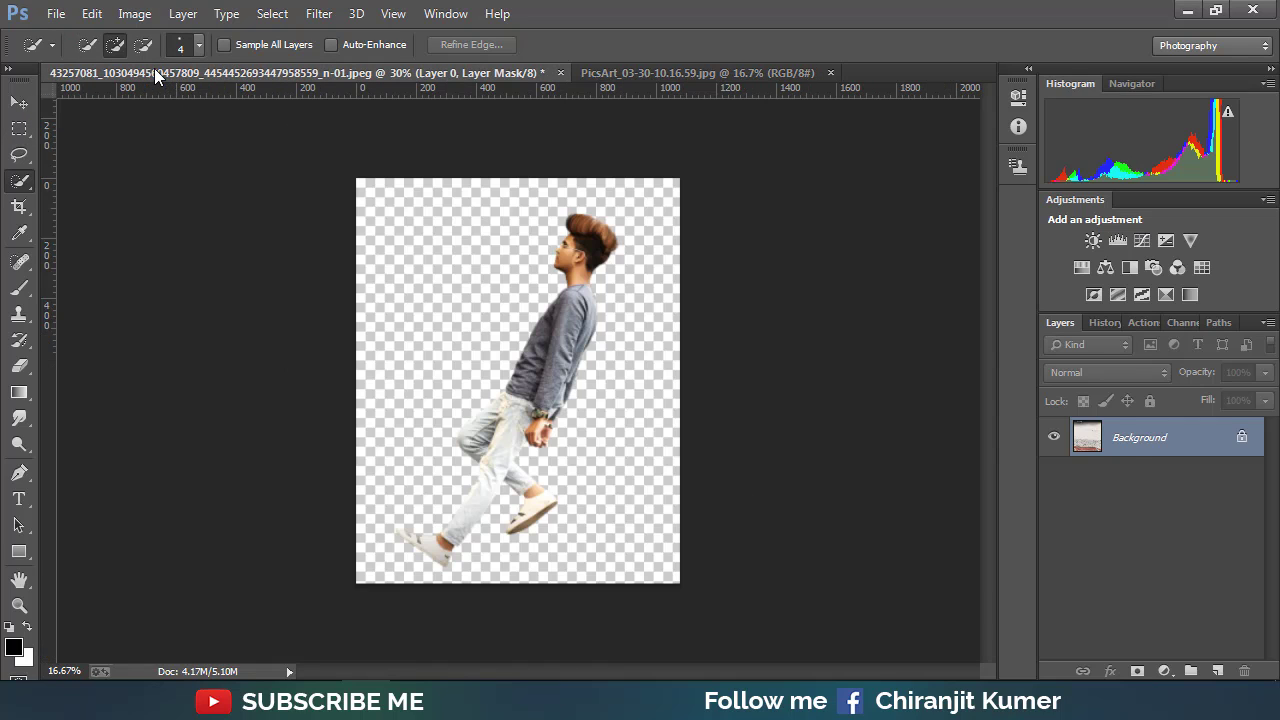
Move the man onto the wall photo, enlarge him to about 188% and nudge him right
left_click(18, 104)
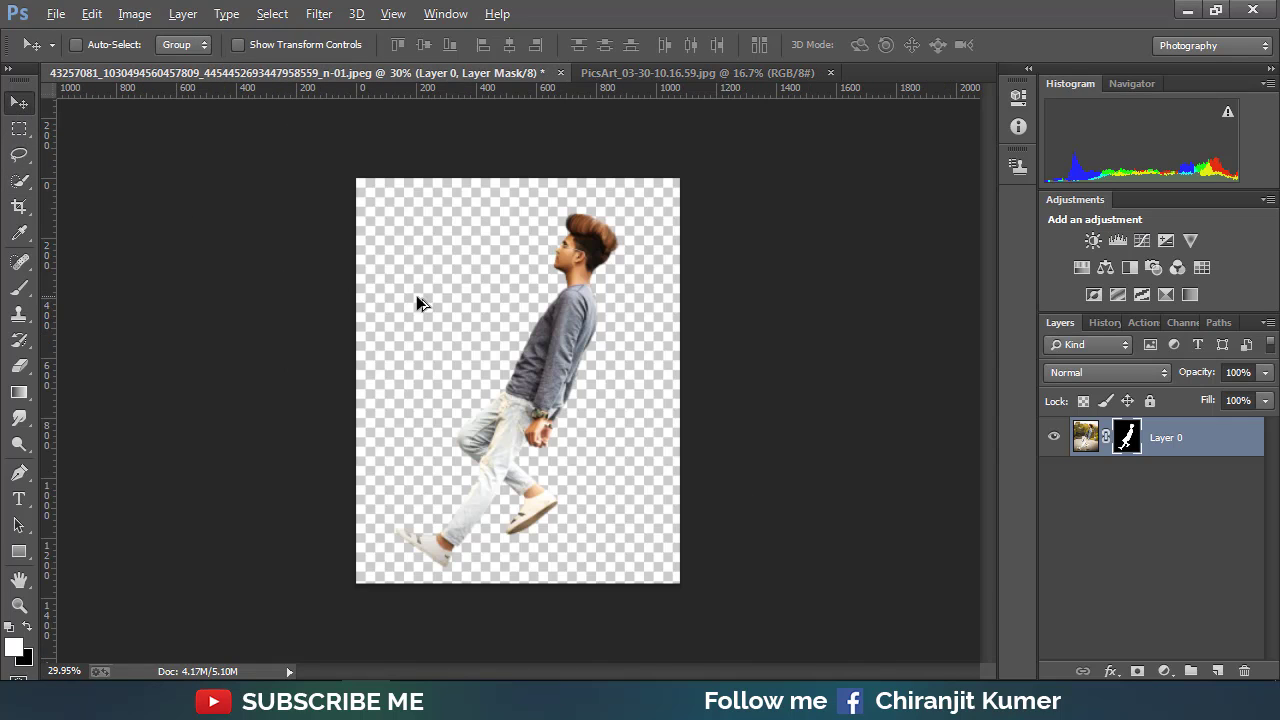
mouse_move(566, 350)
left_mouse_down()
mouse_move(685, 66)
mouse_move(590, 402)
left_mouse_up()
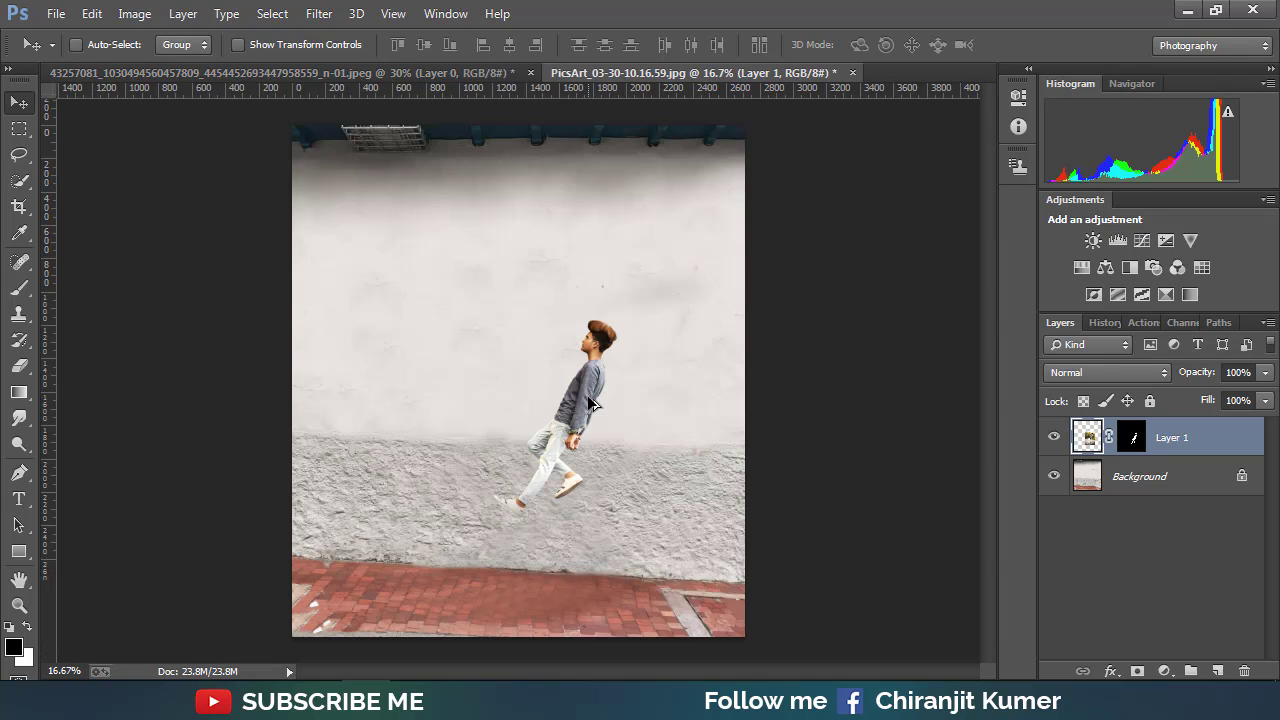
left_click(324, 45)
left_click_drag(651, 302, 718, 188)
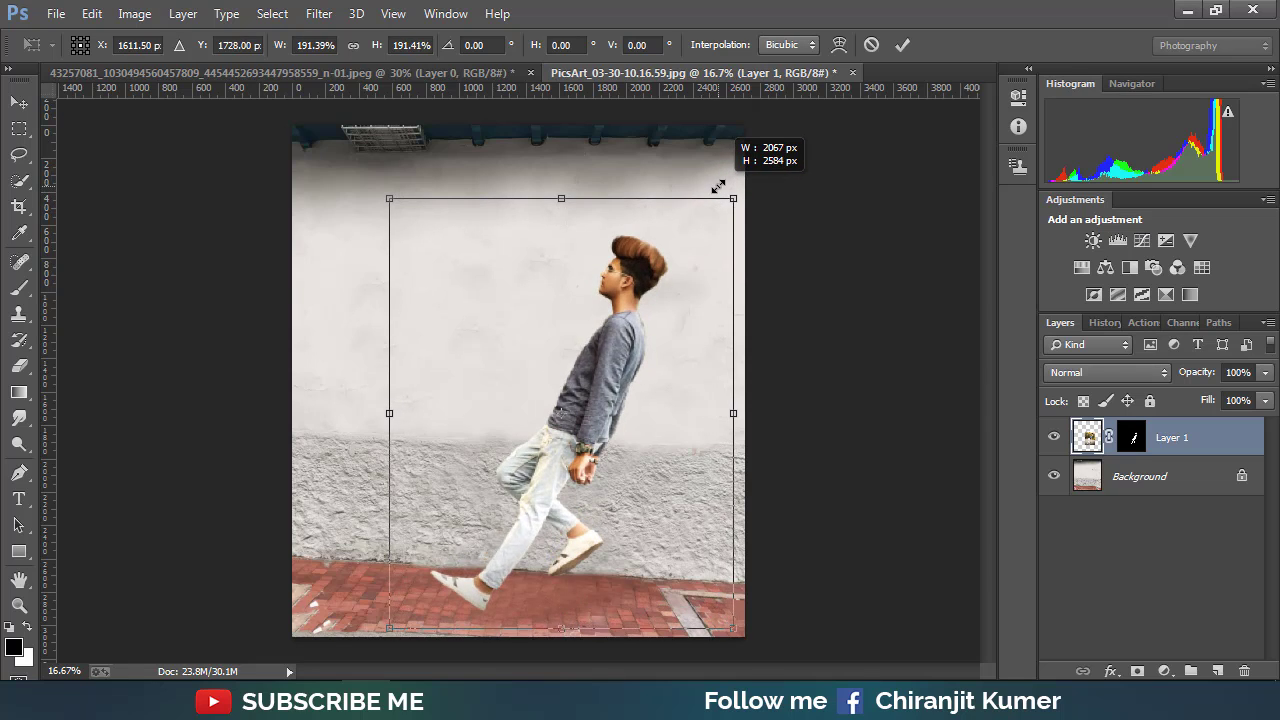
left_click_drag(718, 188, 716, 185)
mouse_move(609, 368)
left_mouse_down()
mouse_move(637, 358)
mouse_move(635, 370)
left_mouse_up()
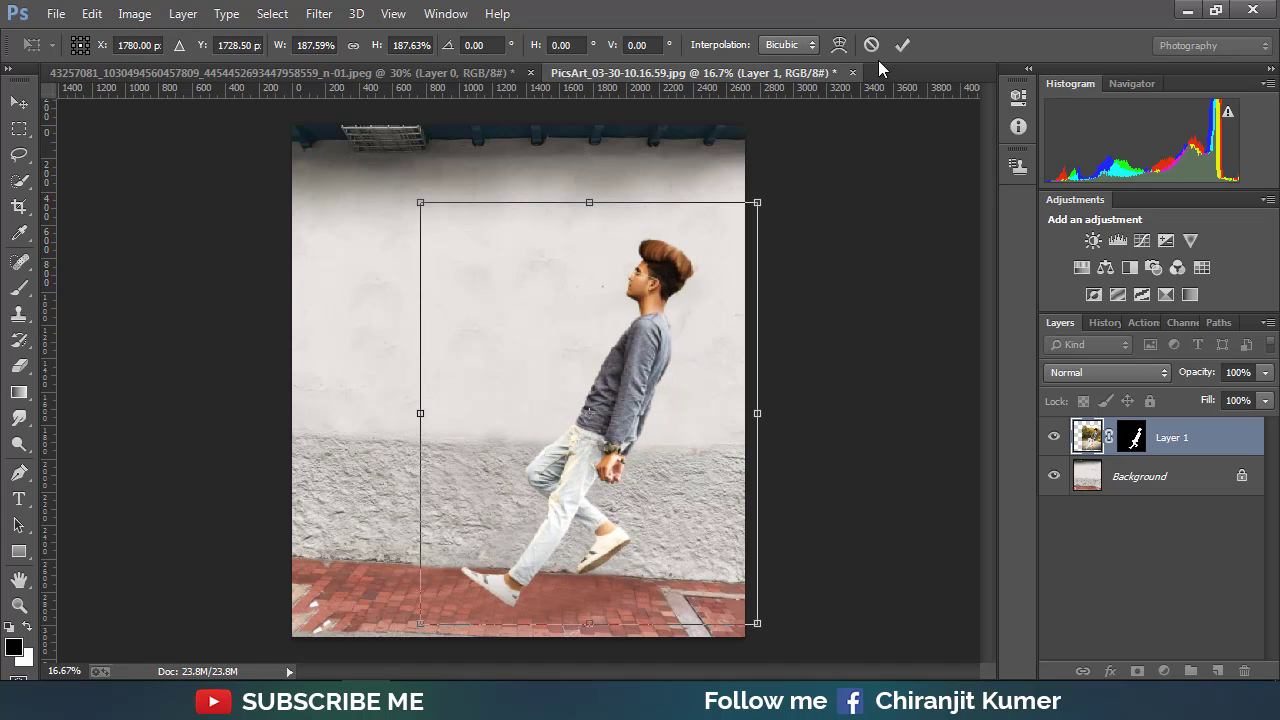
left_click(900, 45)
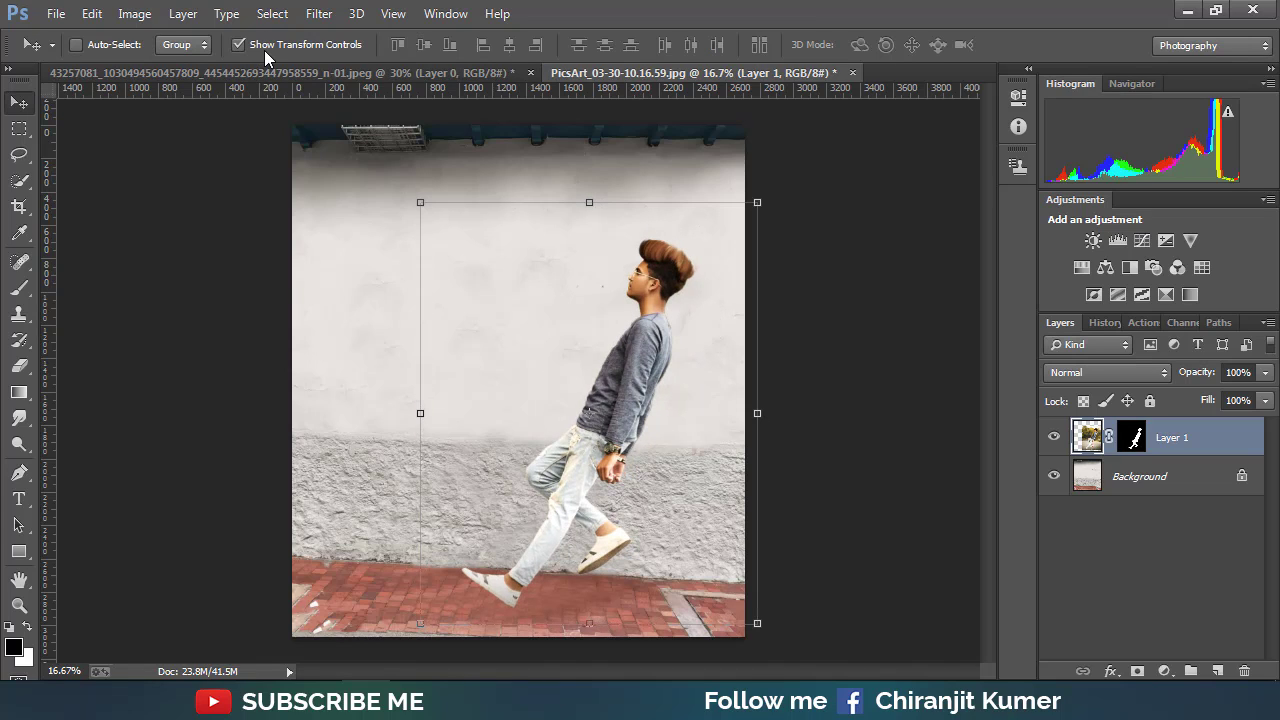
key("alt+bracketleft")
Place the dancing silhouette image embedded and shrink it to about 66%
key("l")
left_click(56, 13)
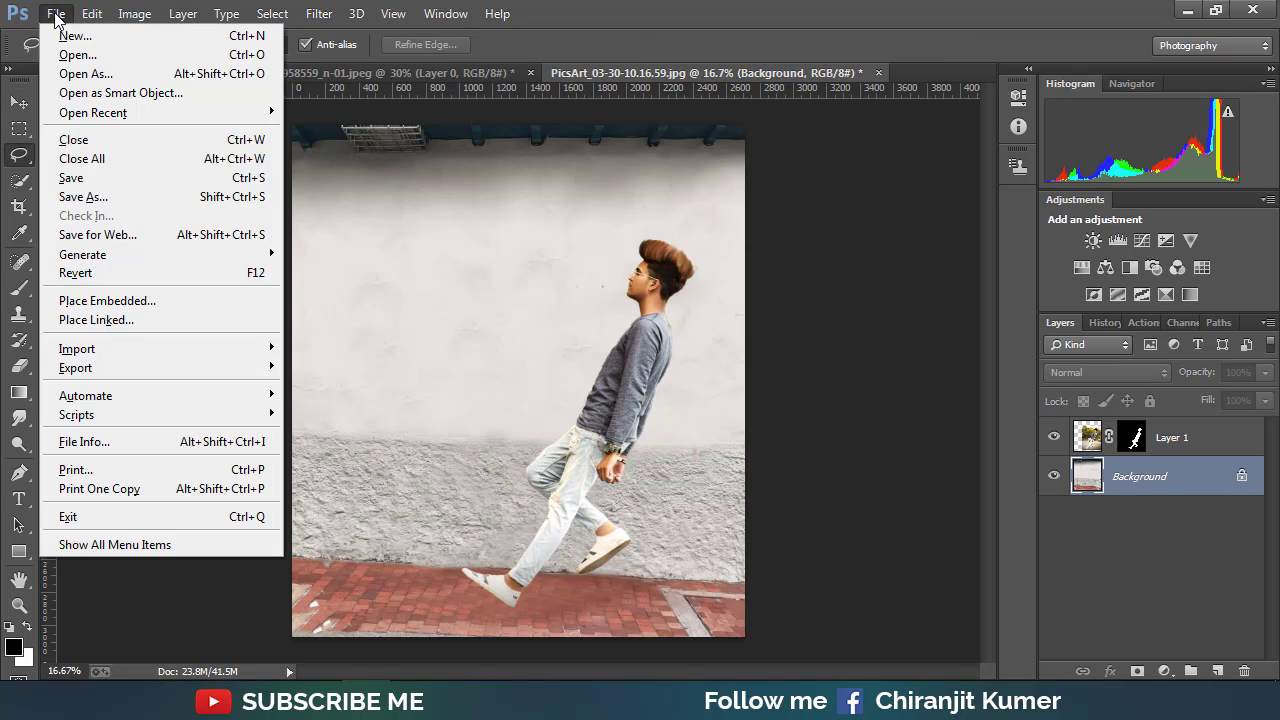
left_click(139, 304)
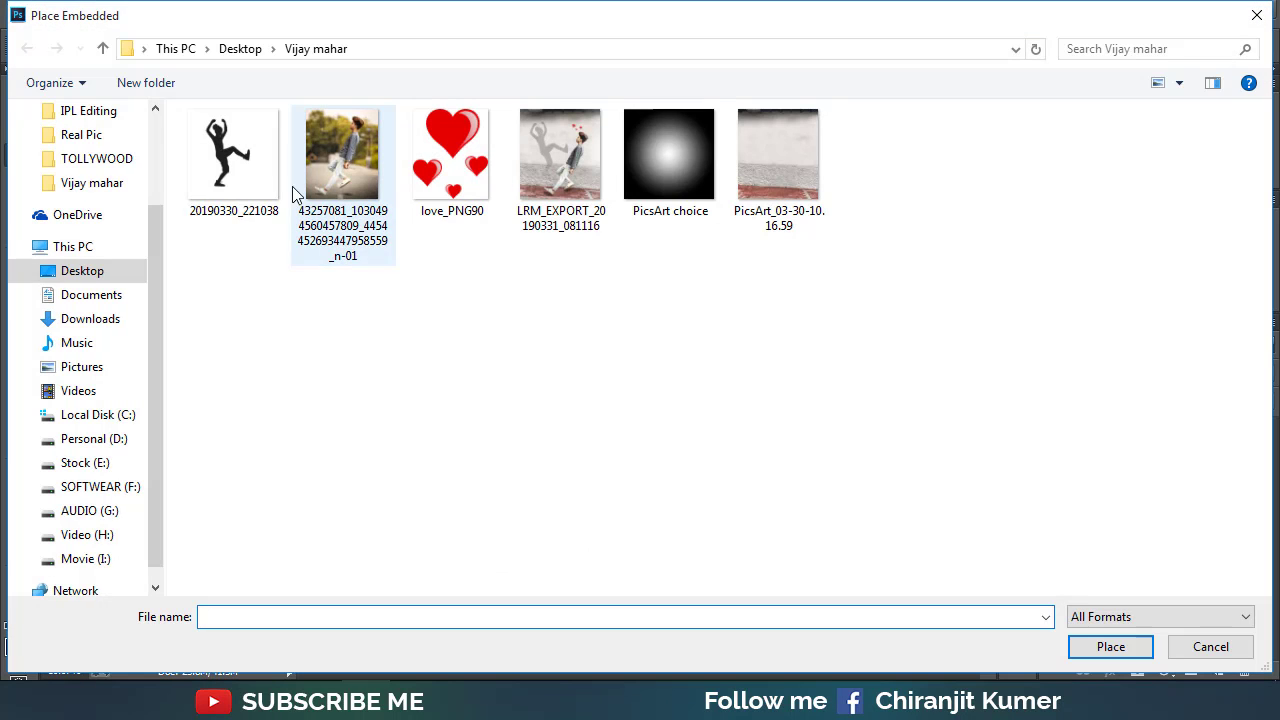
left_click(1108, 646)
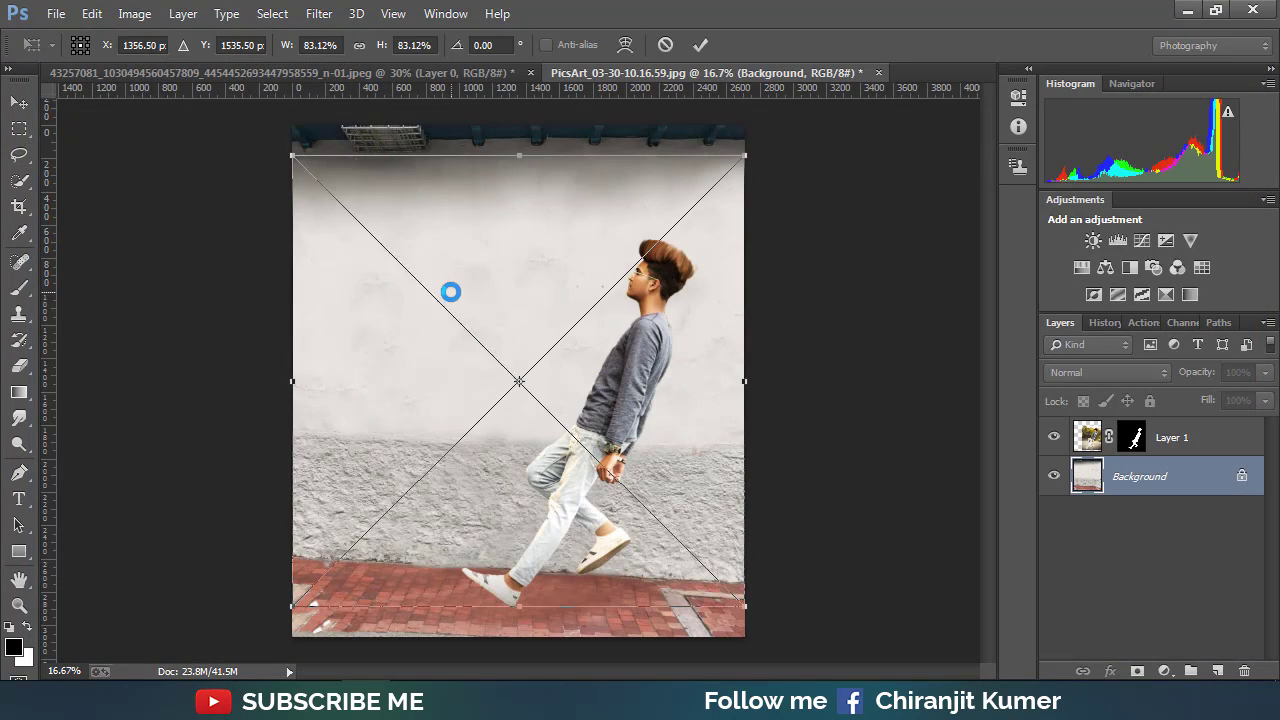
left_click_drag(751, 153, 696, 204)
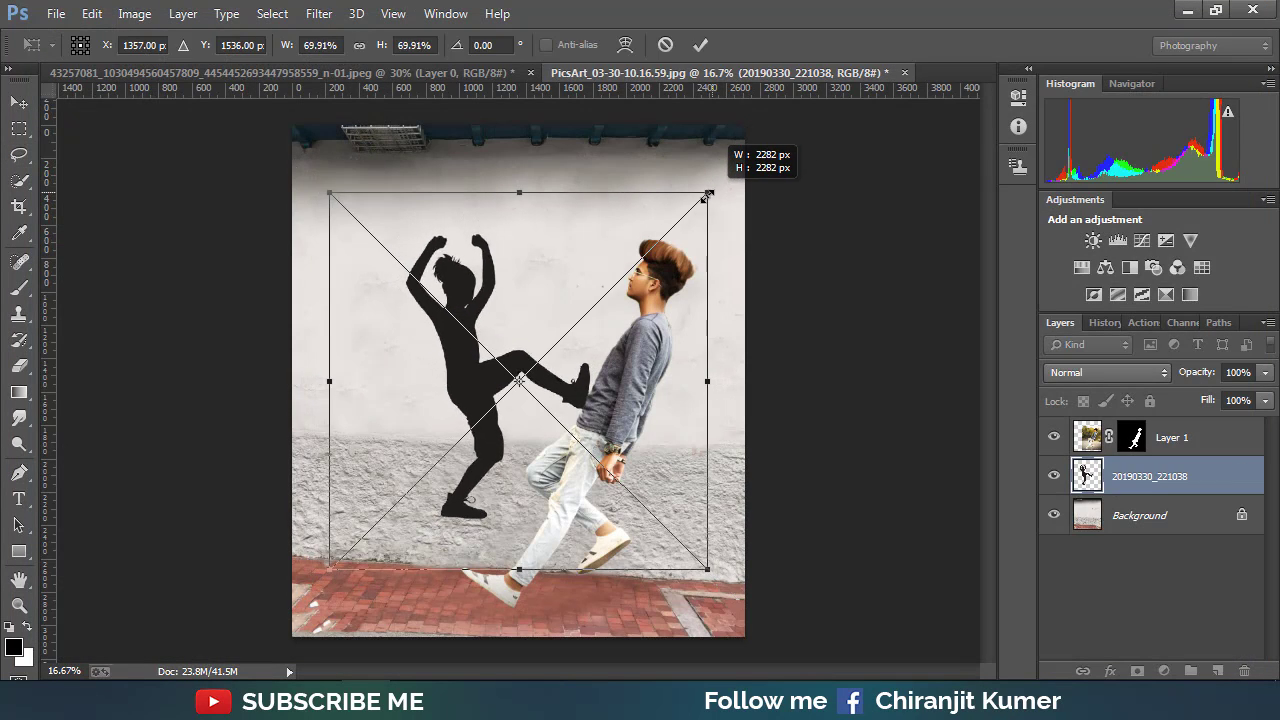
left_click(700, 45)
Undo the stray Lasso selection from the History panel
key("l")
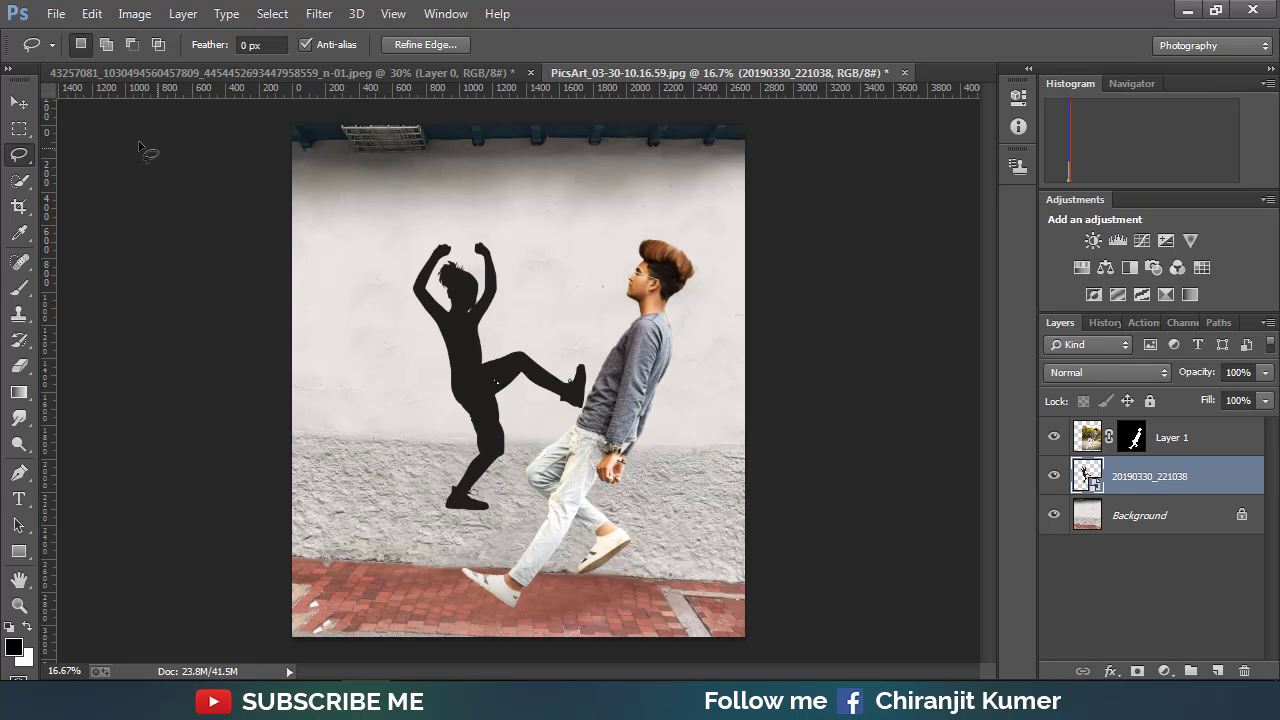
key("v")
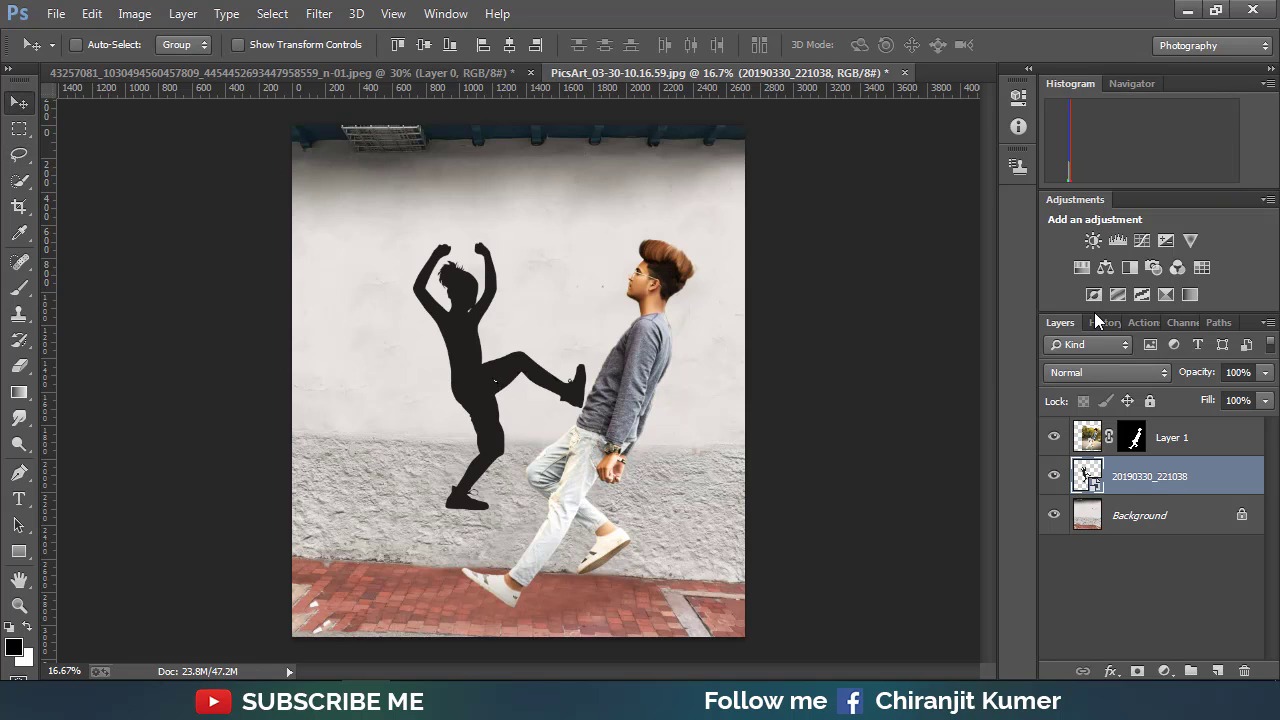
left_click(1100, 322)
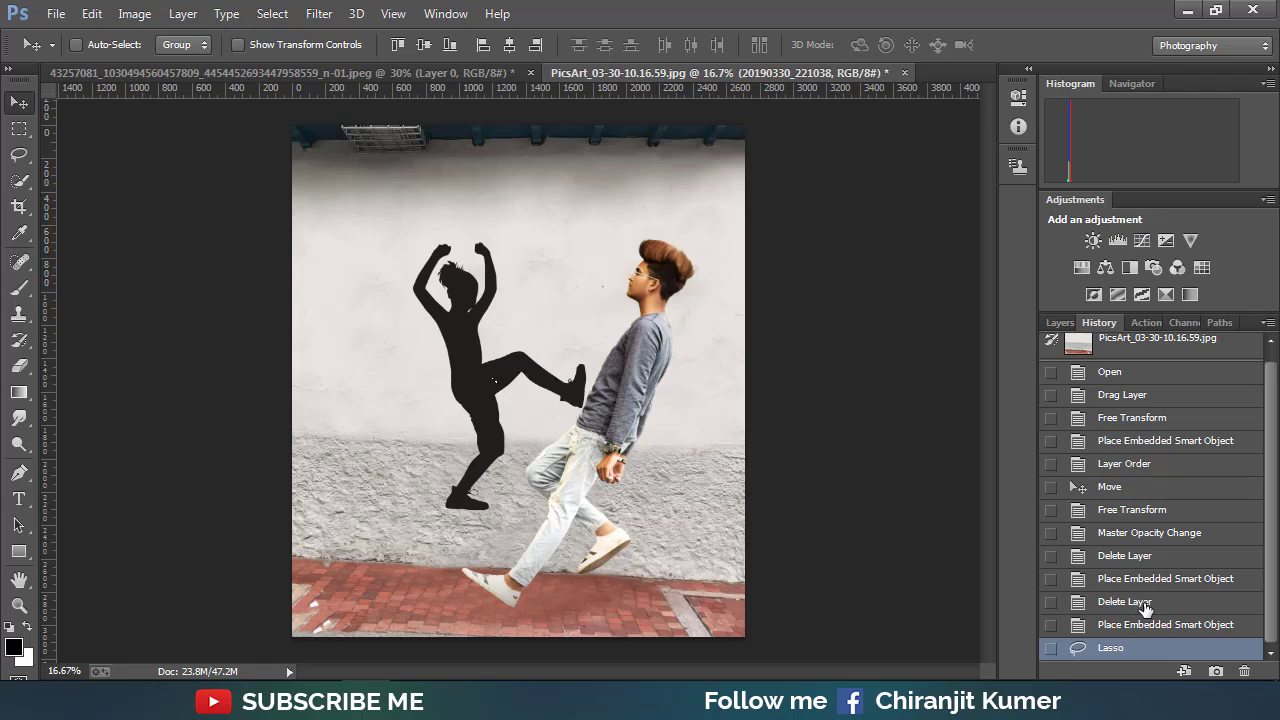
left_click(1186, 628)
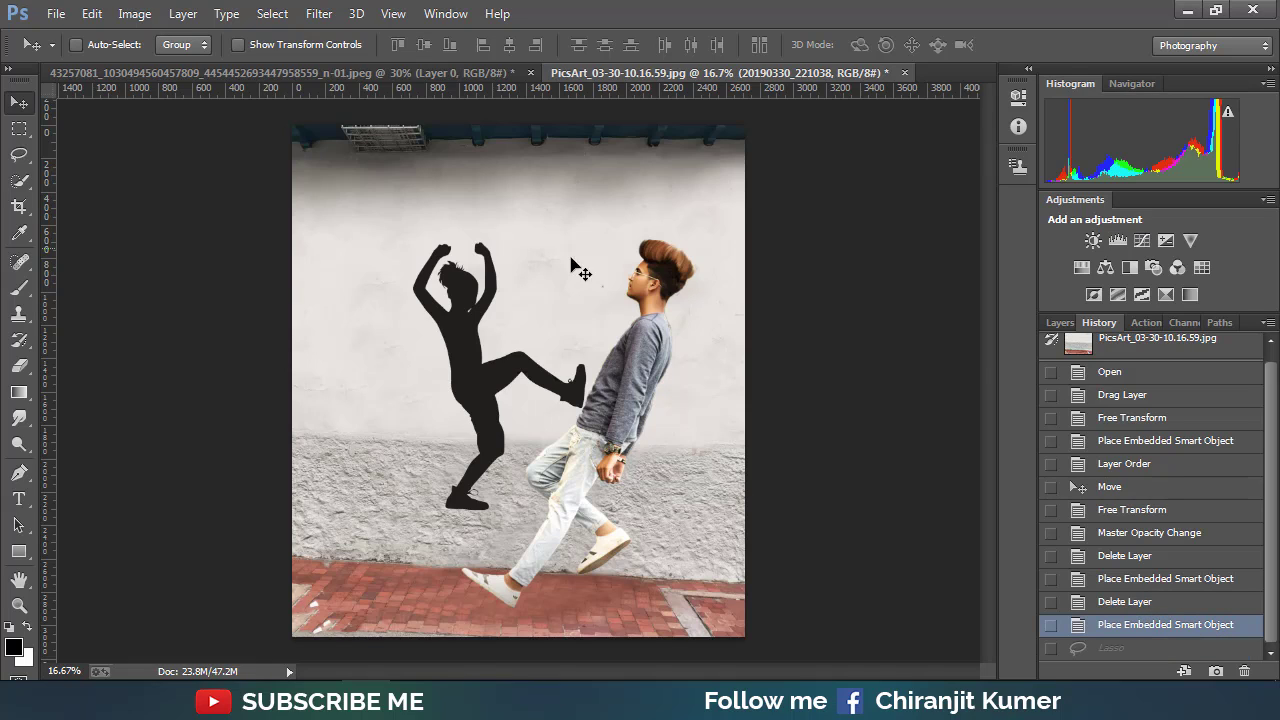
Free-transform the silhouette to about 71% and shift it left beside the man
left_click(265, 47)
left_click(600, 237)
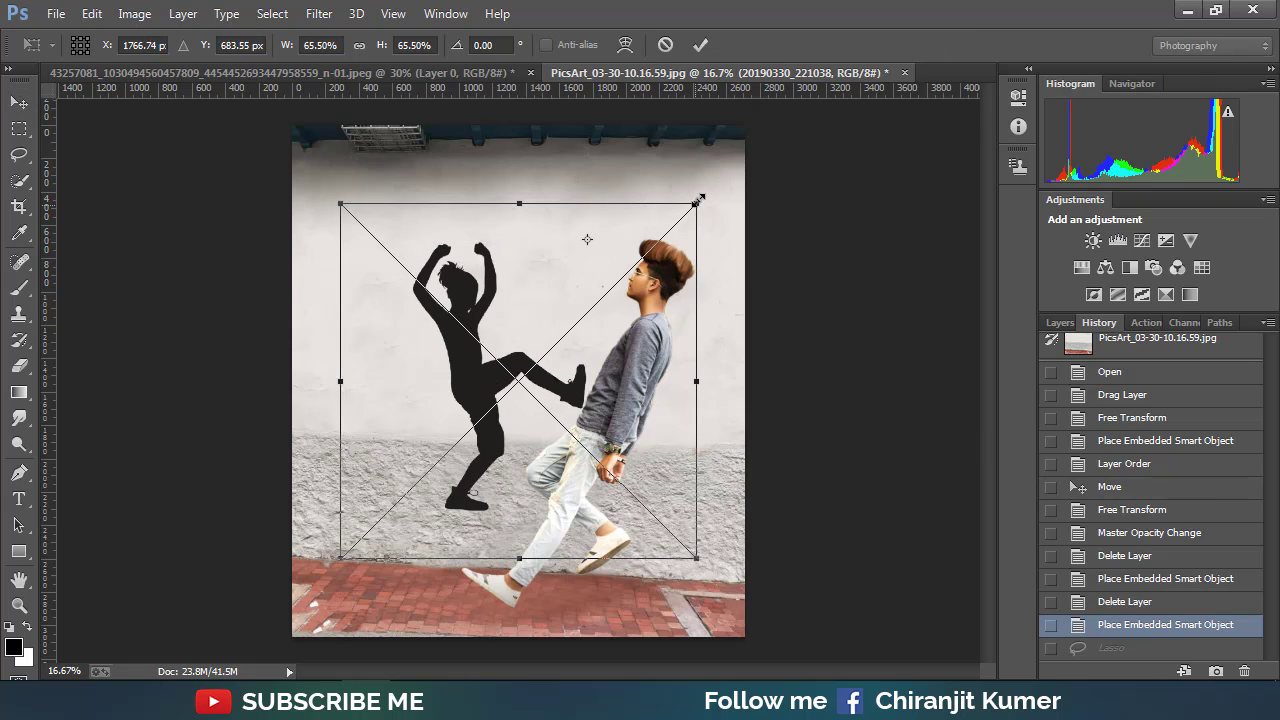
left_click_drag(698, 200, 692, 208)
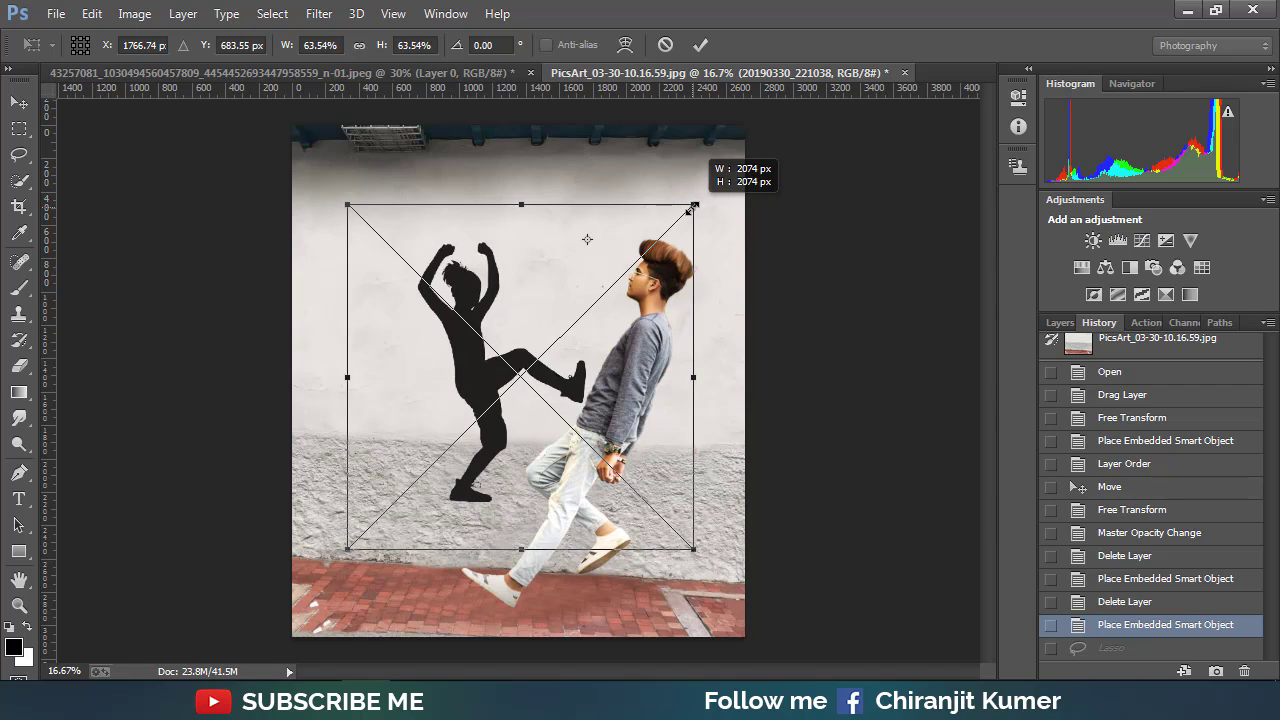
mouse_move(692, 208)
left_mouse_down()
mouse_move(650, 217)
mouse_move(675, 178)
left_mouse_up()
left_click_drag(549, 289, 533, 280)
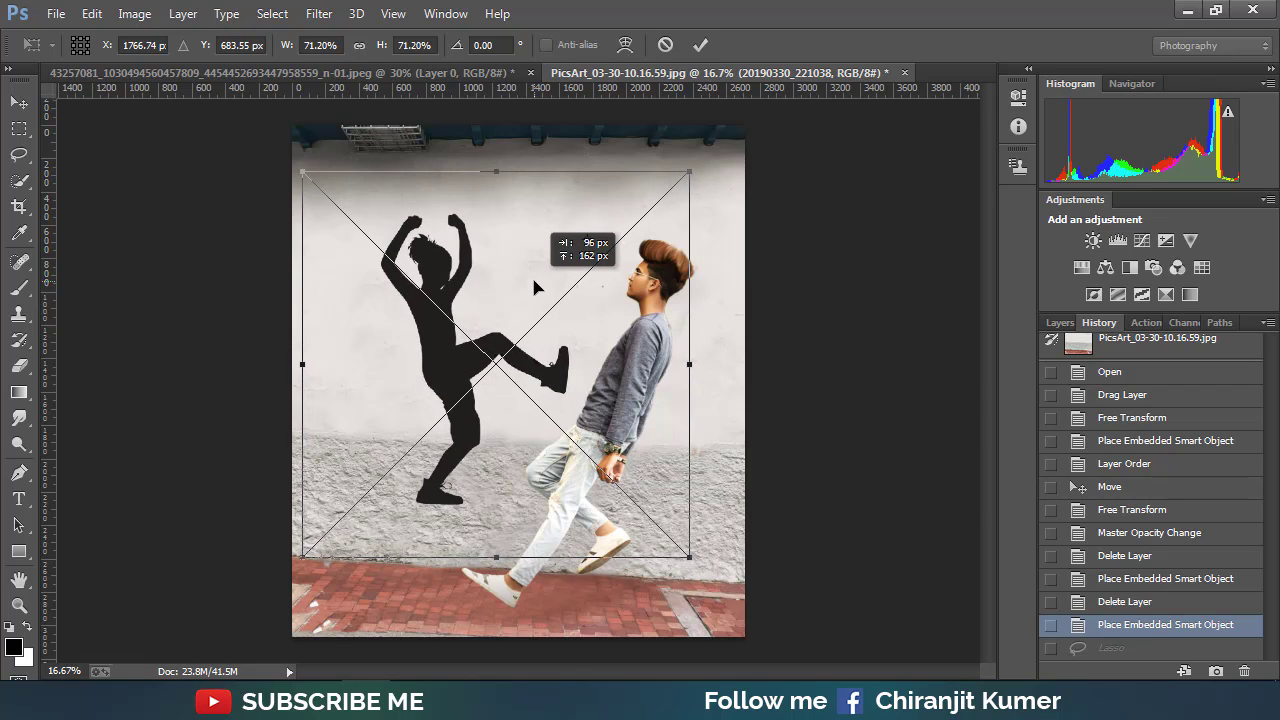
left_click(700, 44)
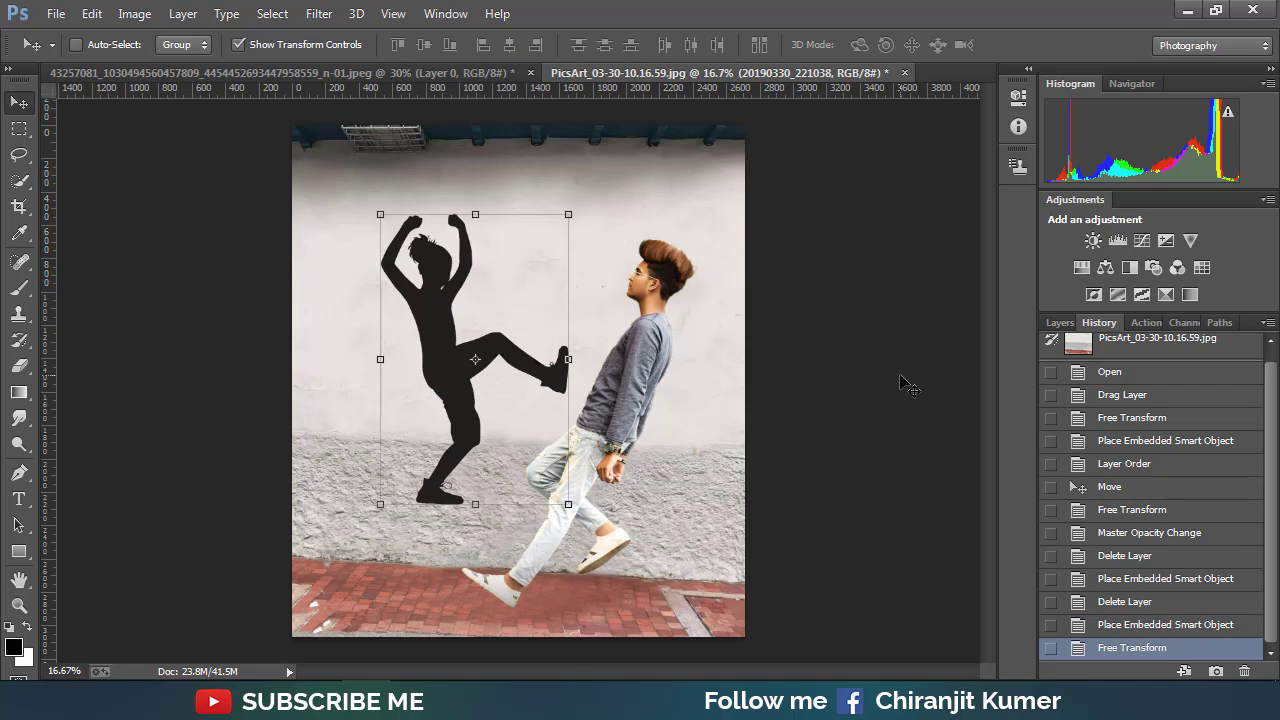
left_click(238, 44)
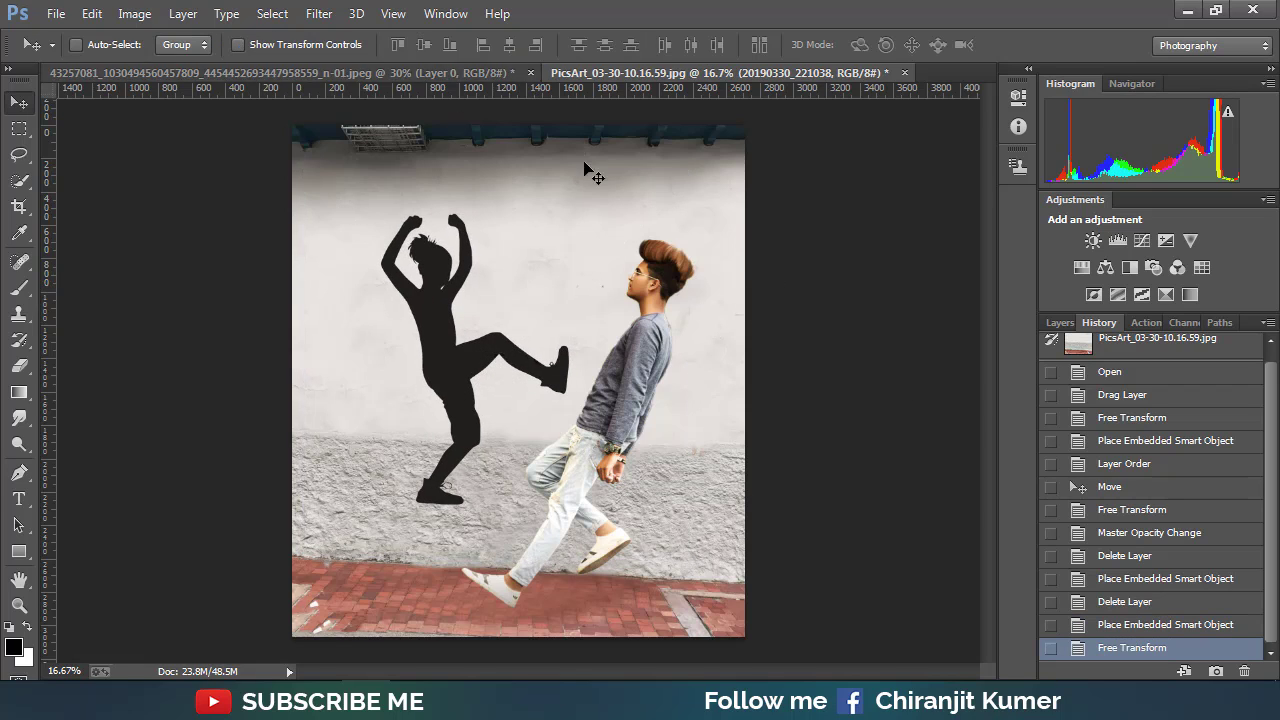
left_click(1058, 323)
left_click(1265, 372)
Lower the silhouette layer's opacity and drop its fill to 86%
left_click_drag(1265, 400, 1247, 403)
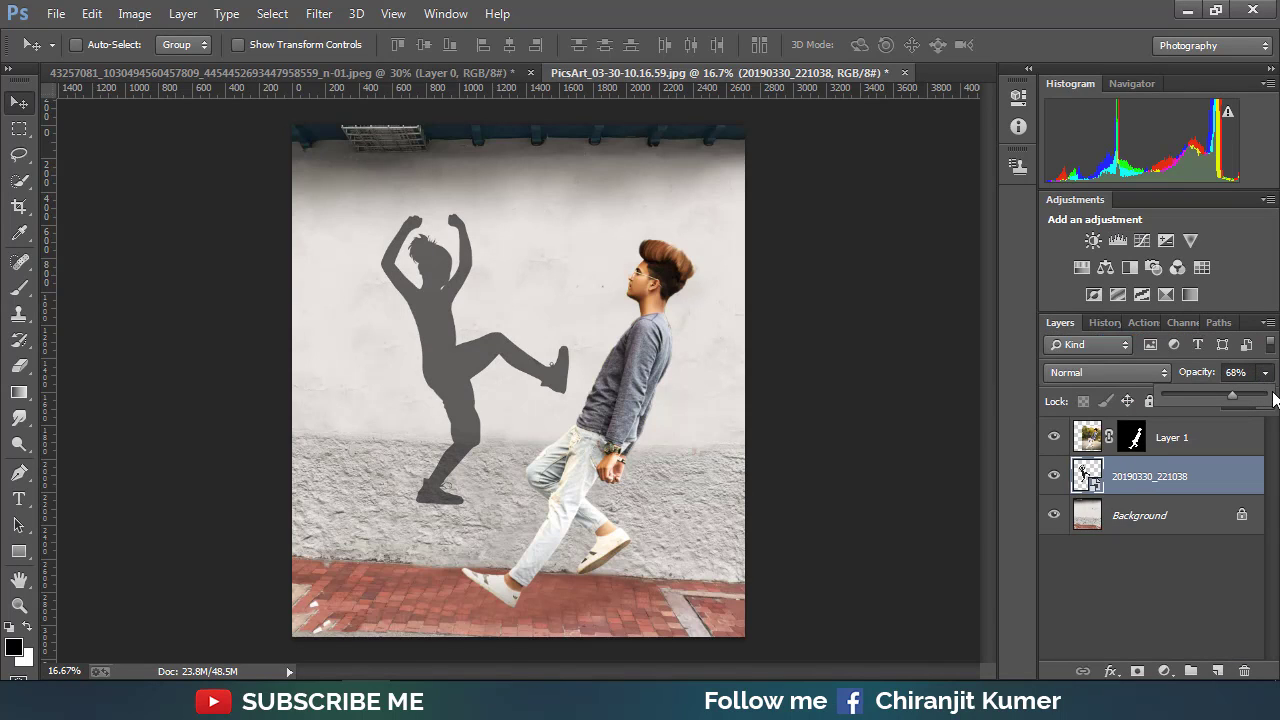
left_click(1265, 400)
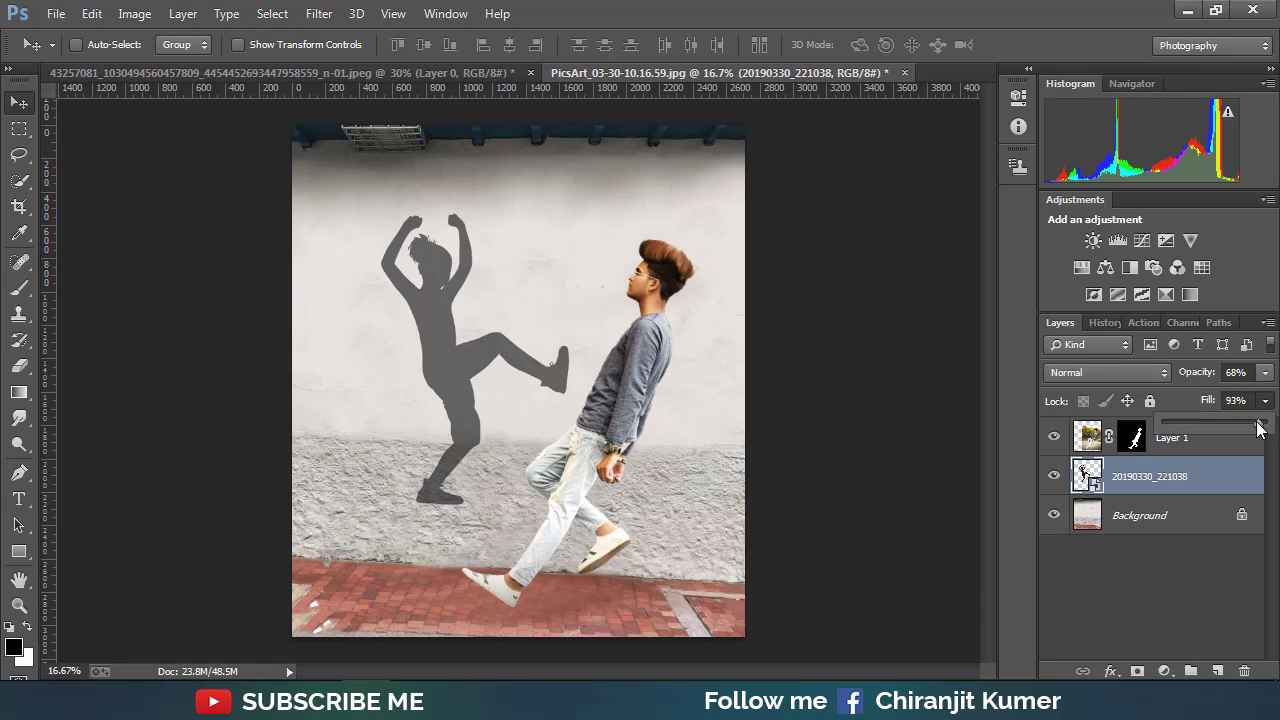
left_click_drag(1258, 428, 1245, 428)
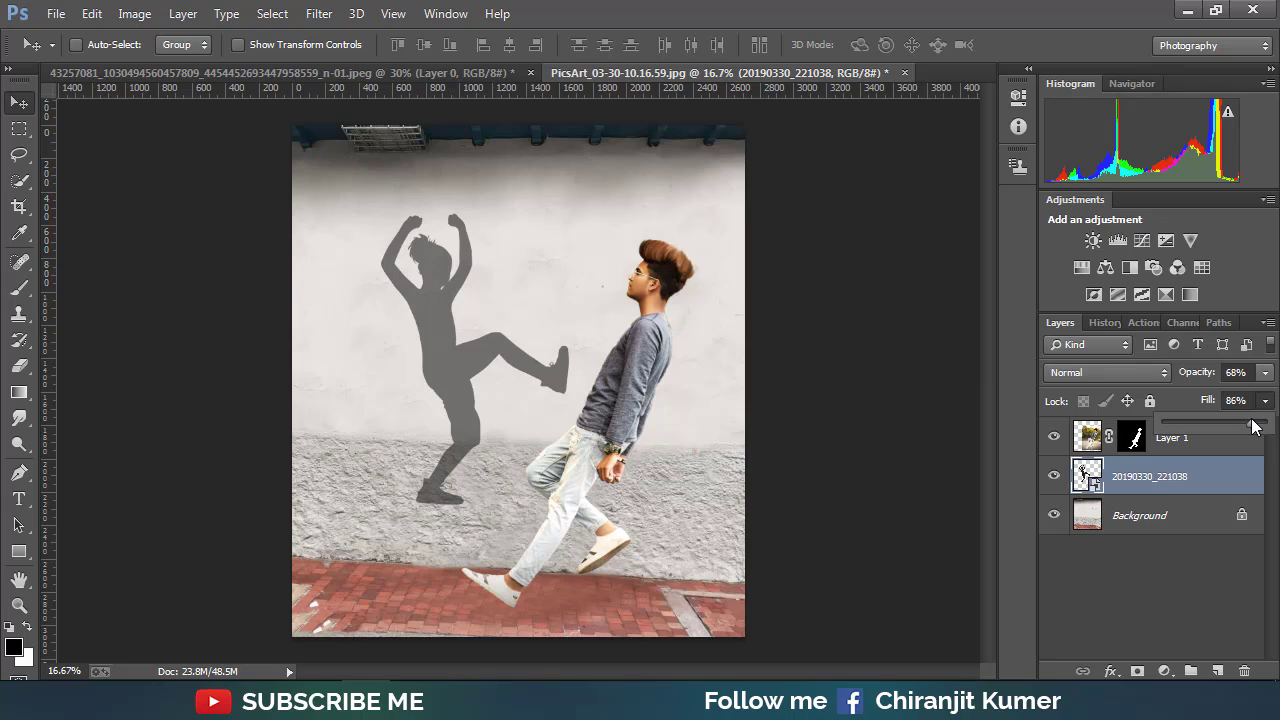
Set up a soft 175 px Eraser at about 30% opacity, rasterizing the shadow layer
left_click(20, 368)
right_click(20, 368)
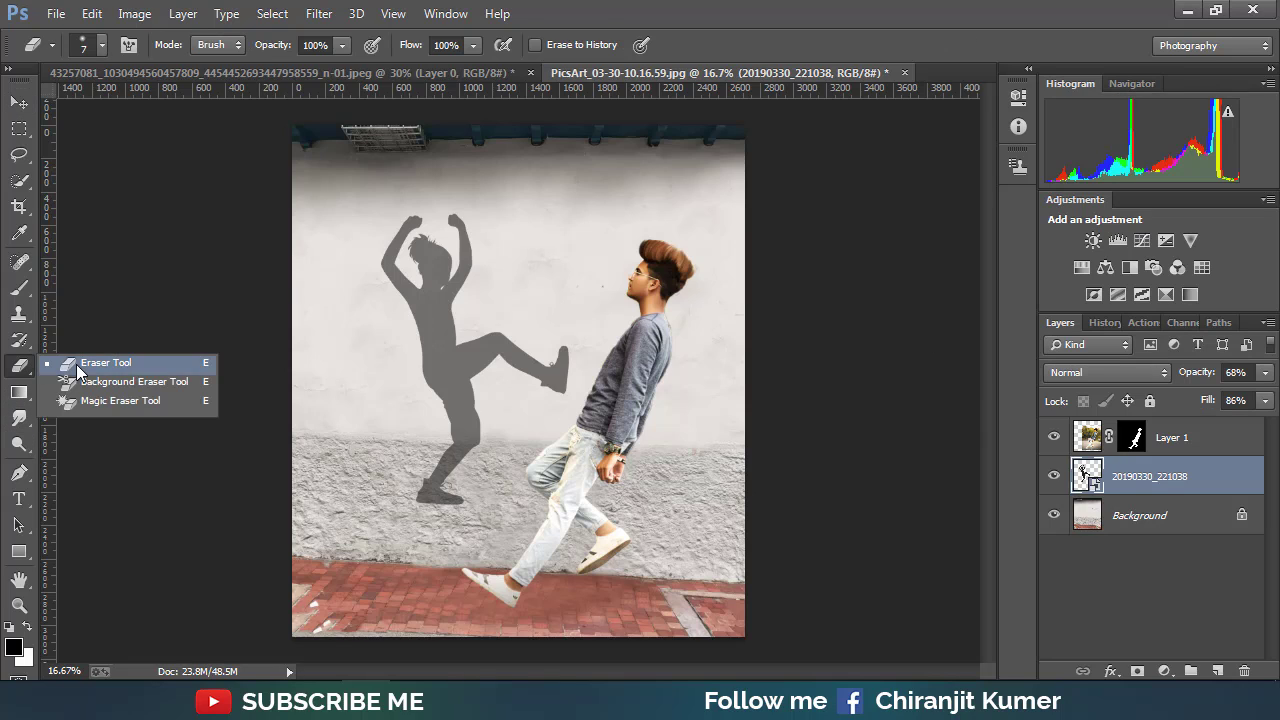
left_click(72, 370)
right_click(452, 428)
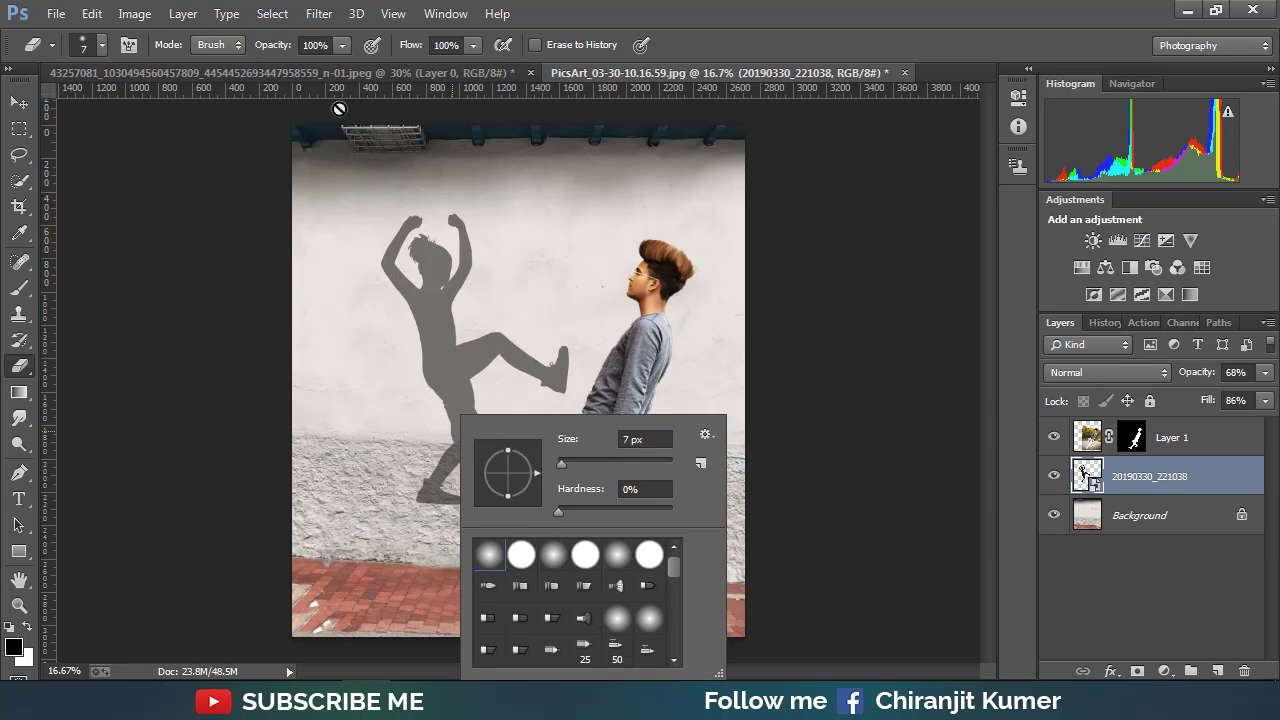
left_click(341, 45)
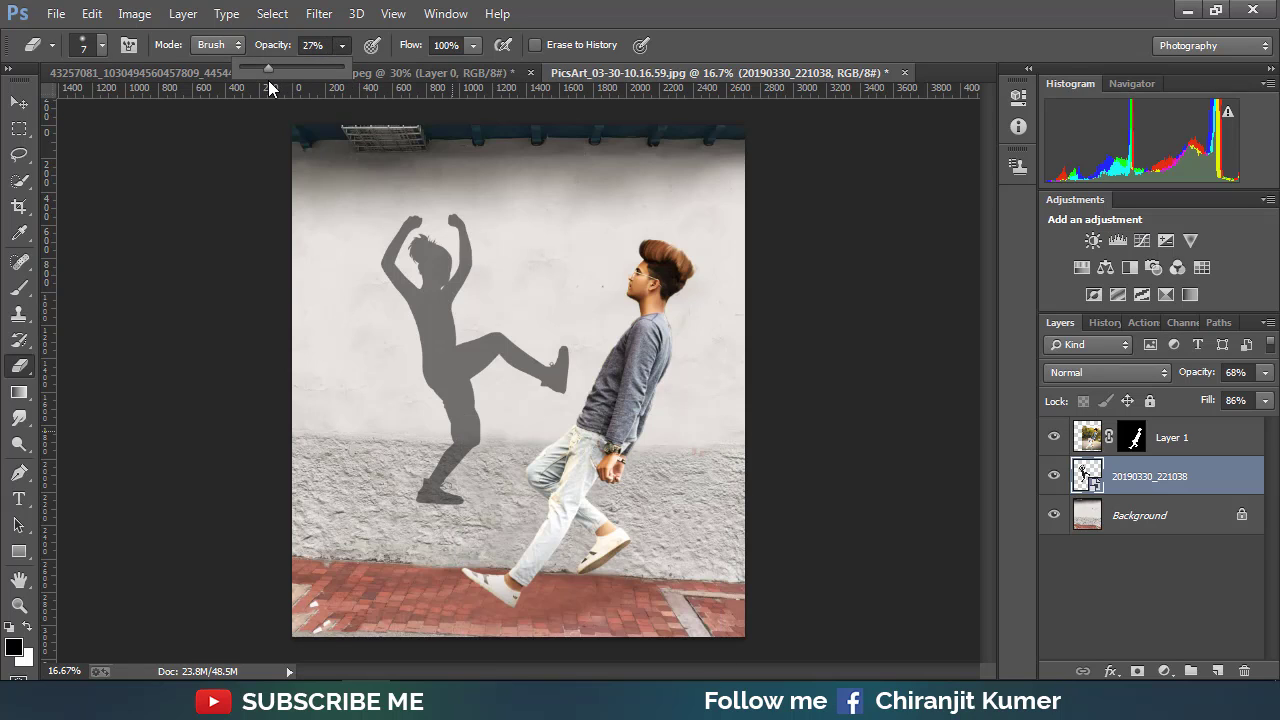
left_click(420, 512)
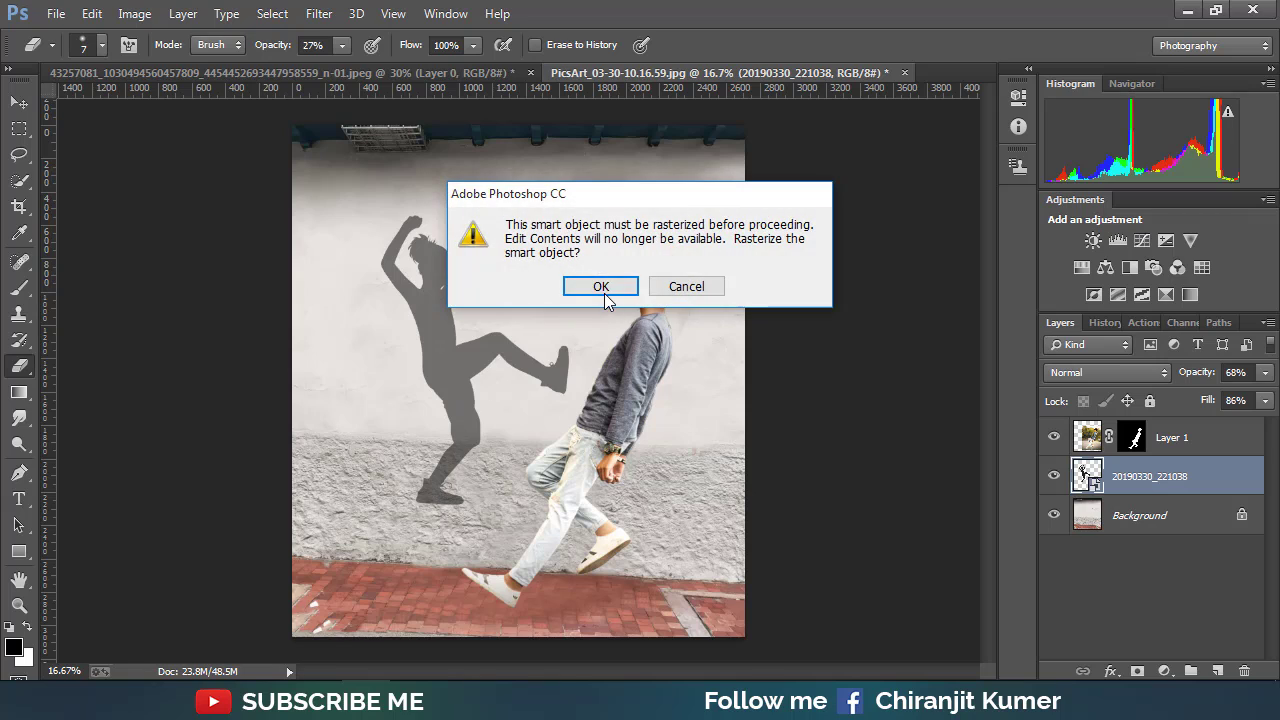
left_click(603, 286)
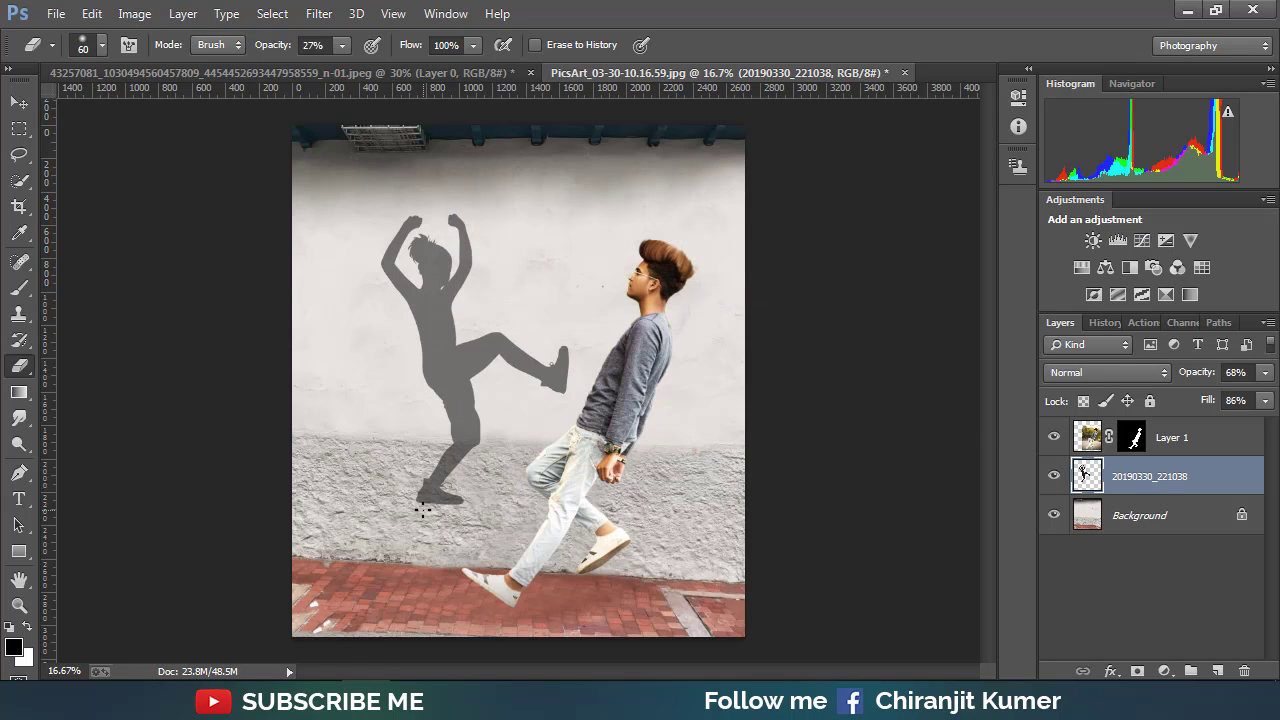
key("bracketright")
key("bracketright")
Erase the shadow's lower legs and feet, raising eraser opacity to 37% midway
mouse_move(430, 488)
left_mouse_down()
mouse_move(449, 457)
mouse_move(423, 466)
mouse_move(449, 451)
mouse_move(420, 480)
mouse_move(434, 506)
left_mouse_up()
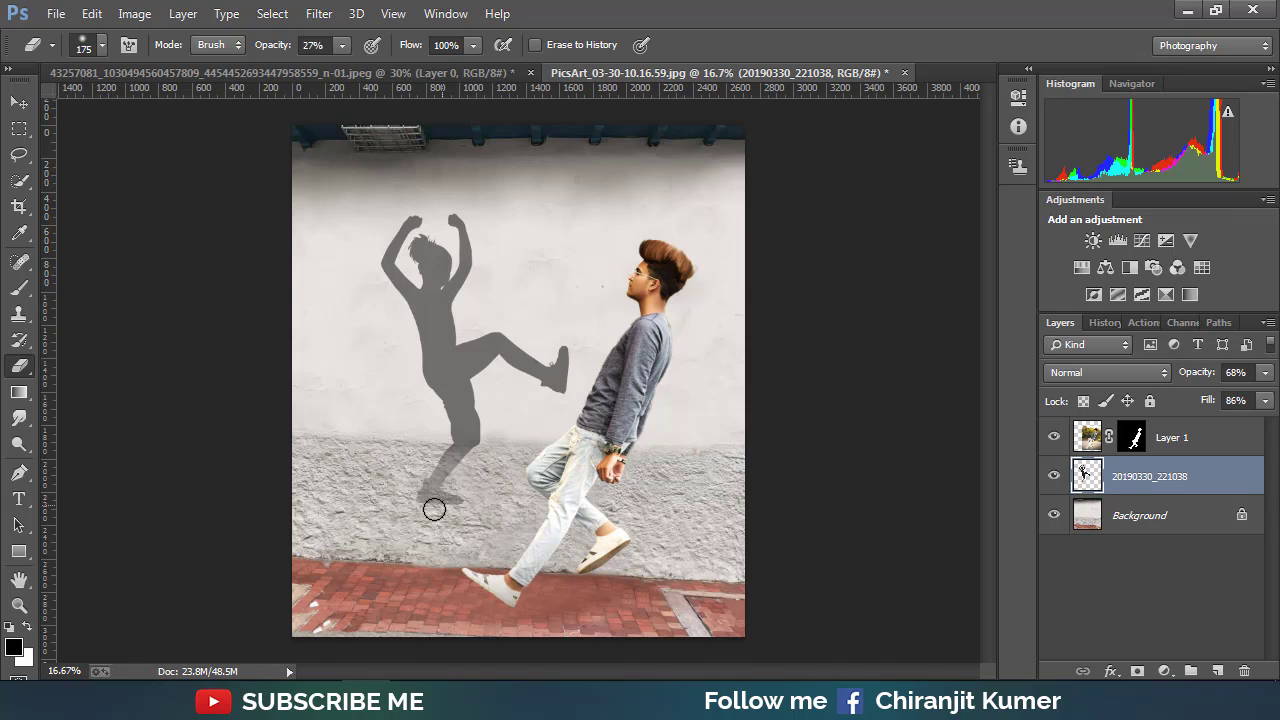
left_click(343, 46)
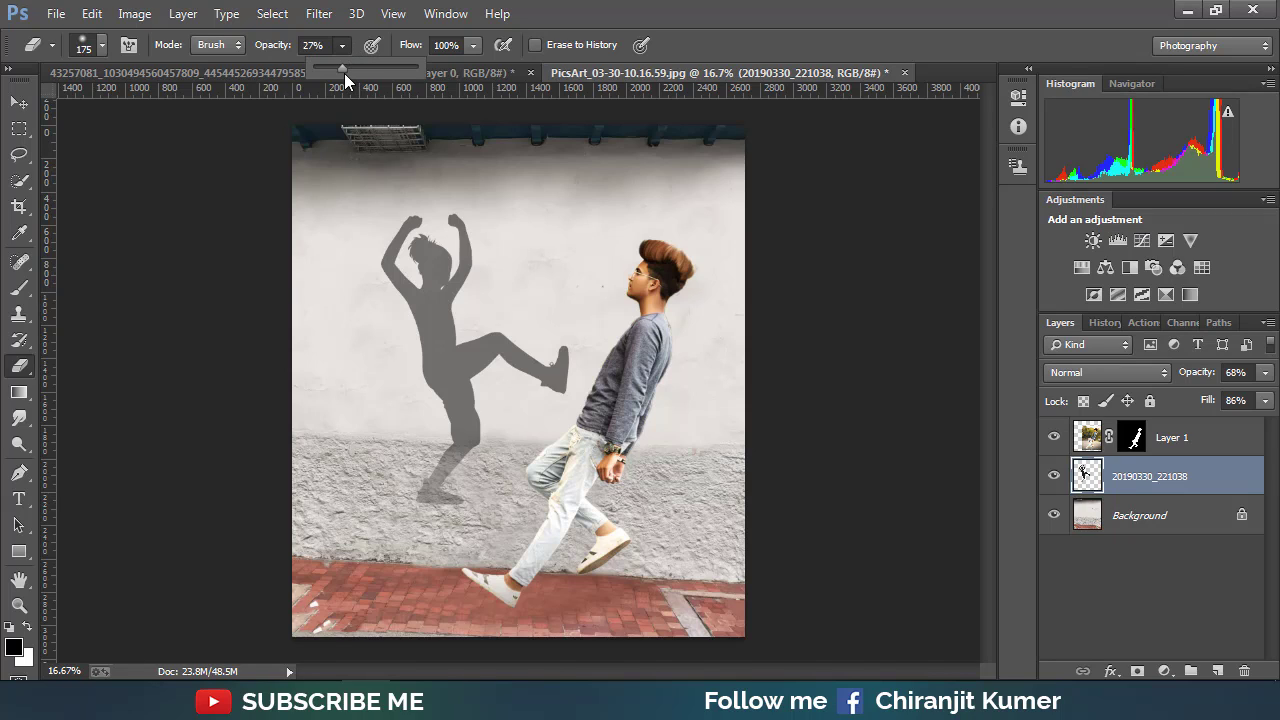
left_click_drag(350, 71, 352, 71)
left_click(423, 503)
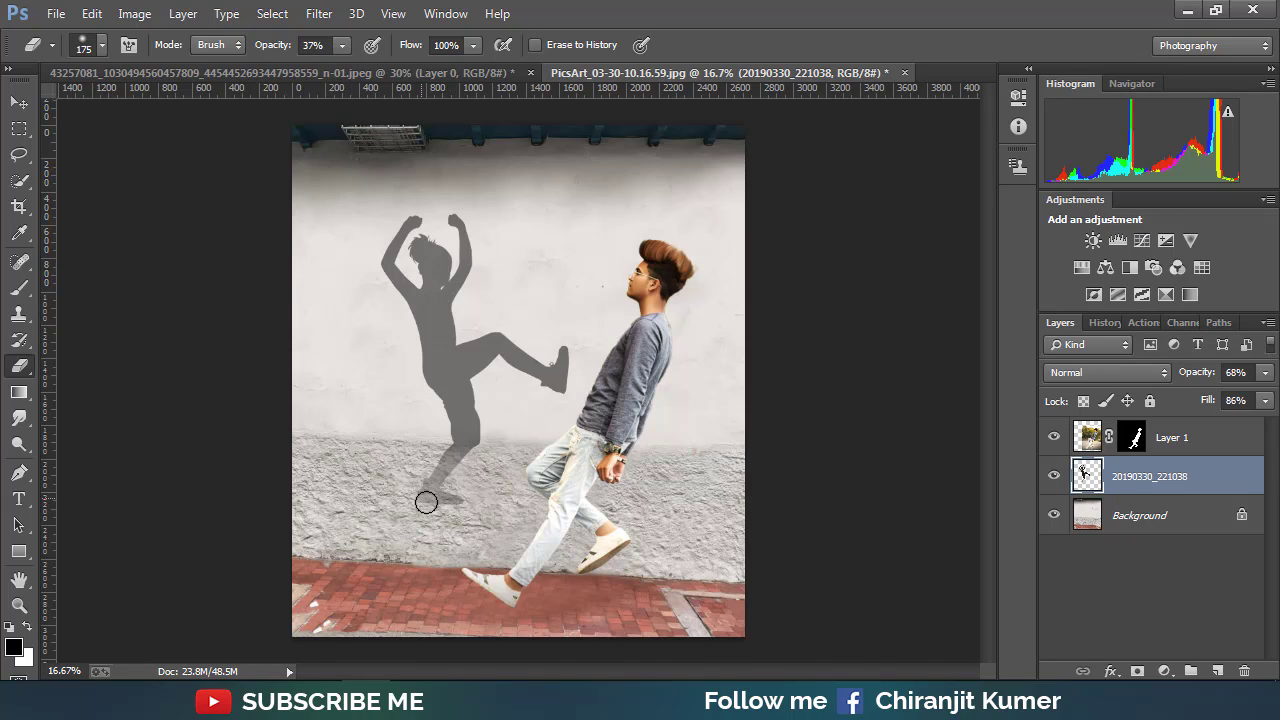
mouse_move(451, 499)
left_mouse_down()
mouse_move(443, 457)
mouse_move(449, 509)
mouse_move(457, 463)
mouse_move(409, 494)
mouse_move(471, 500)
mouse_move(457, 463)
mouse_move(423, 480)
mouse_move(444, 502)
left_mouse_up()
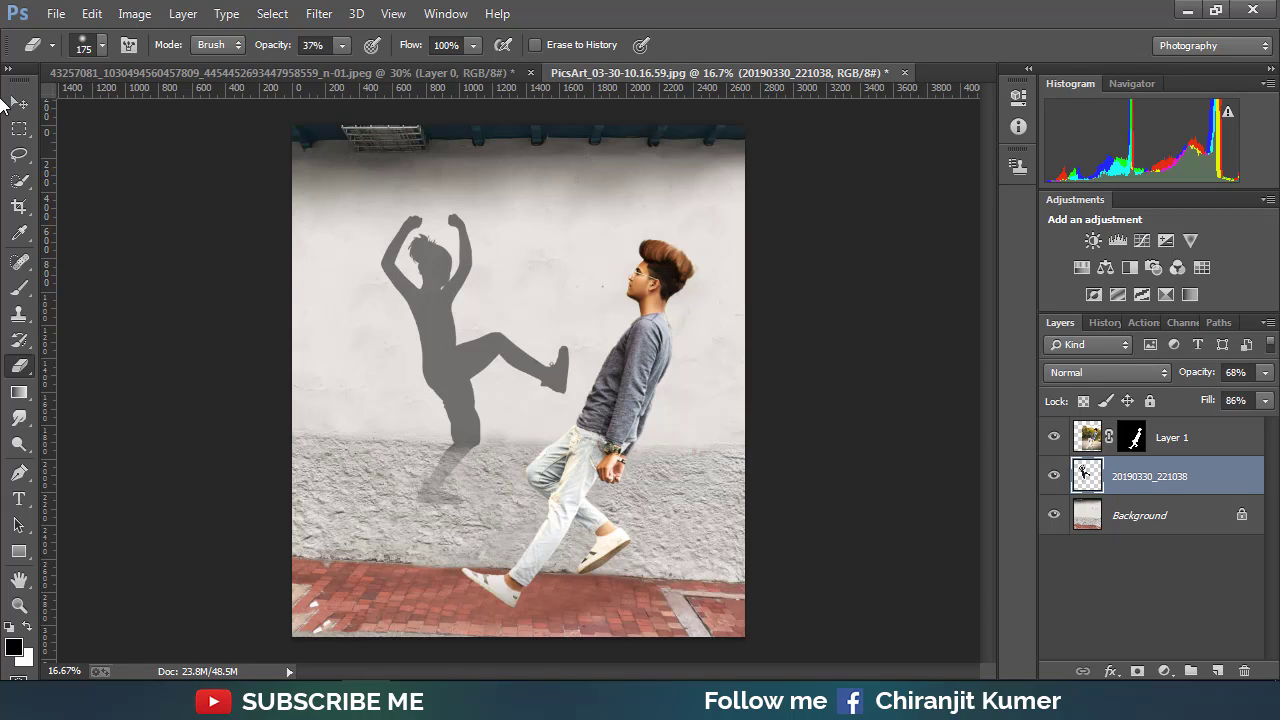
left_click(16, 103)
left_click(1164, 434)
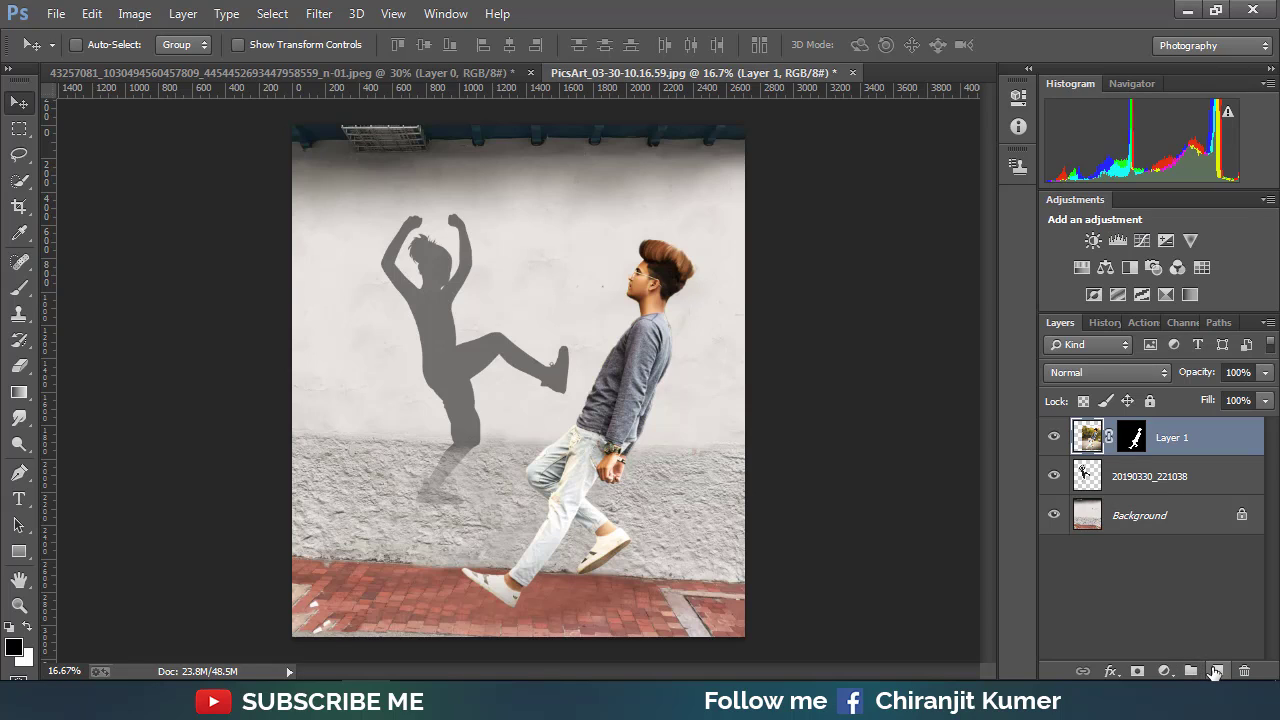
Paint a soft black shadow under the front shoe on new Layer 2 above Background
left_click(1215, 671)
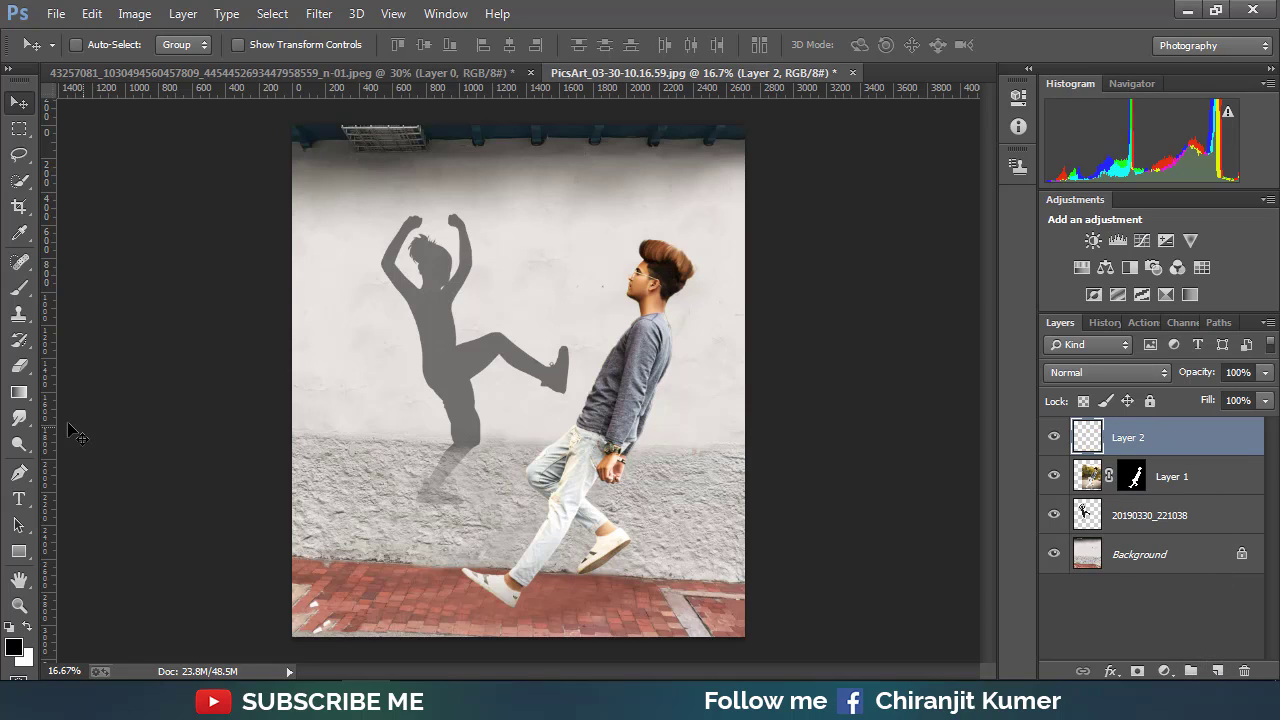
left_click(19, 288)
left_click(83, 287)
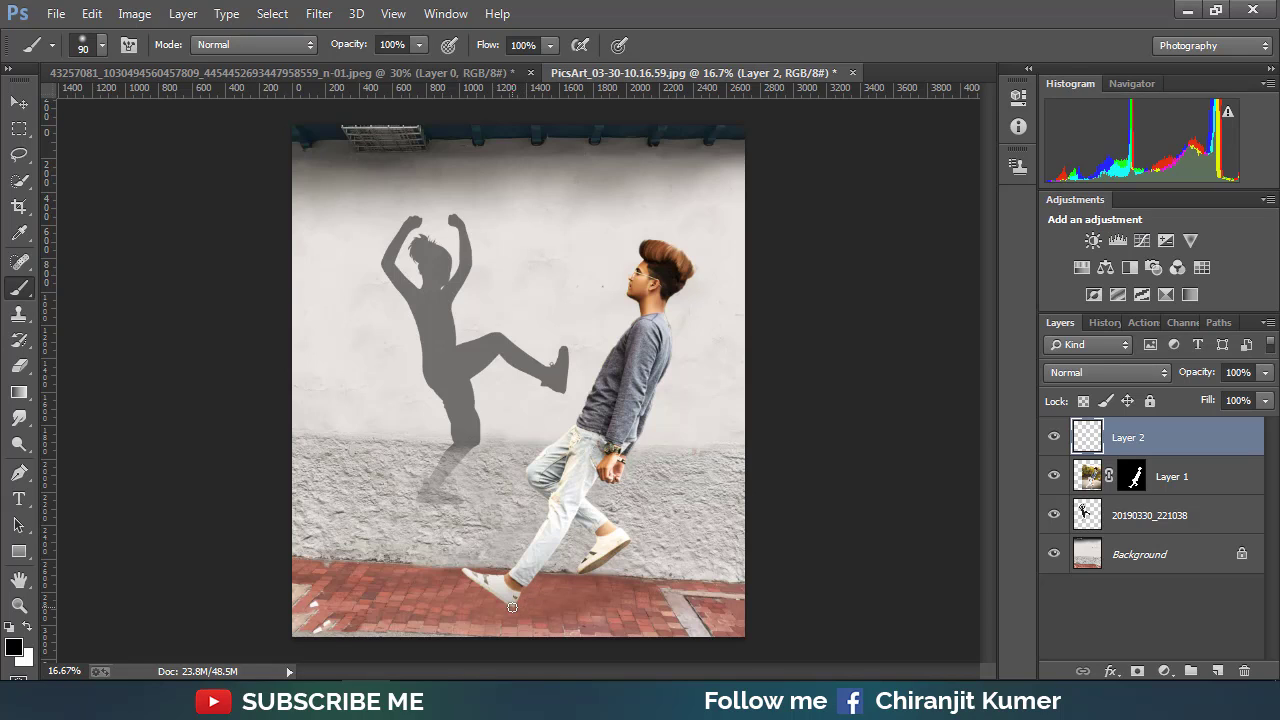
left_click_drag(504, 604, 510, 604)
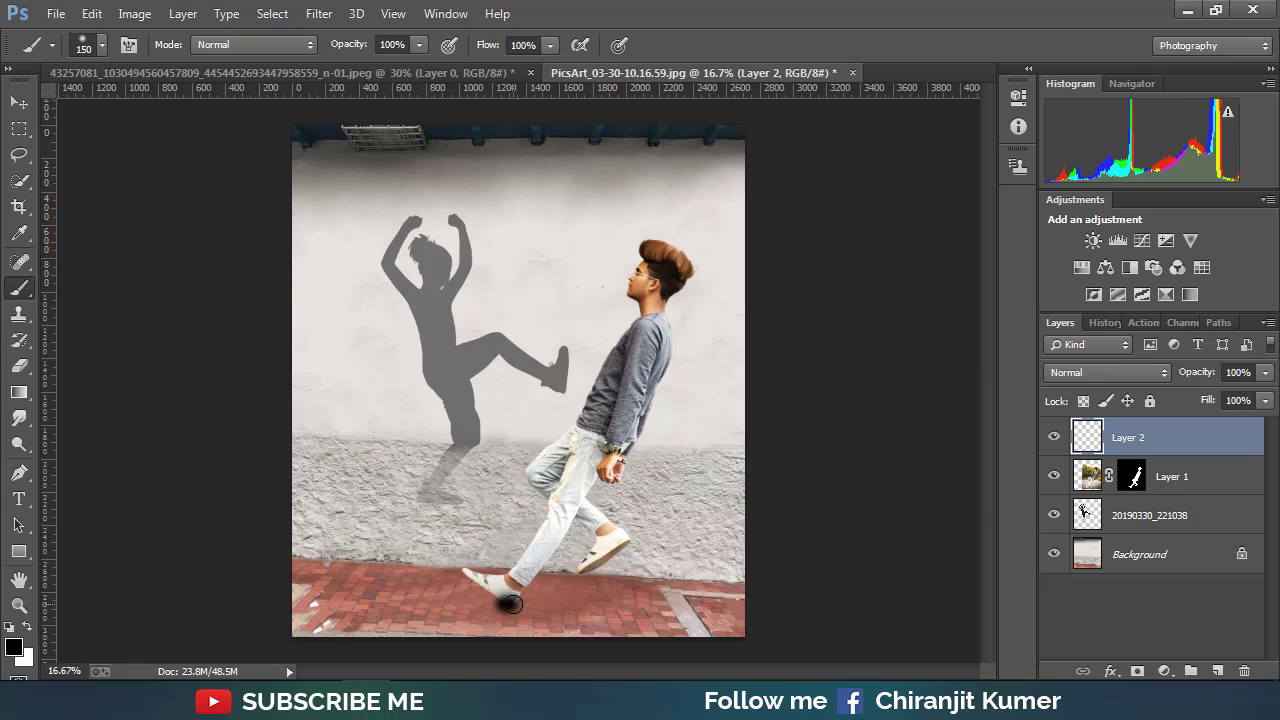
left_click_drag(1166, 457, 1157, 522)
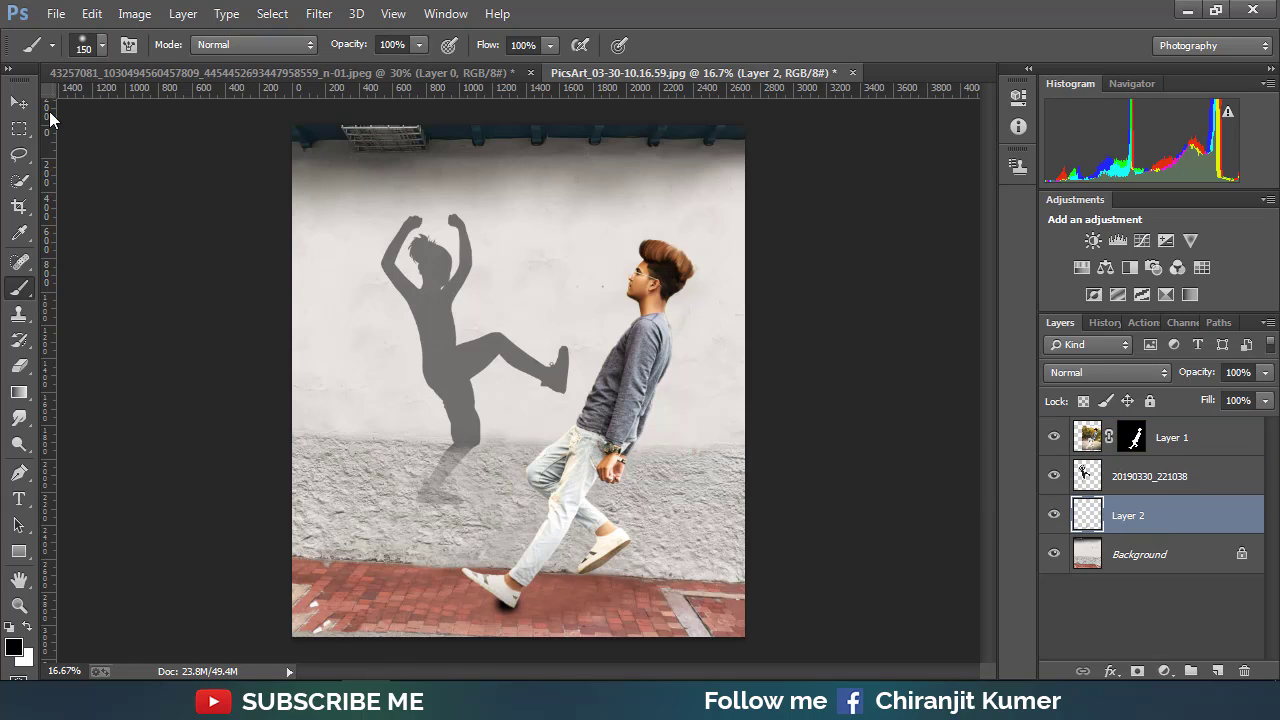
Scale the foot shadow to about 113% and set Layer 2 to 70% opacity, 93% fill
left_click(19, 102)
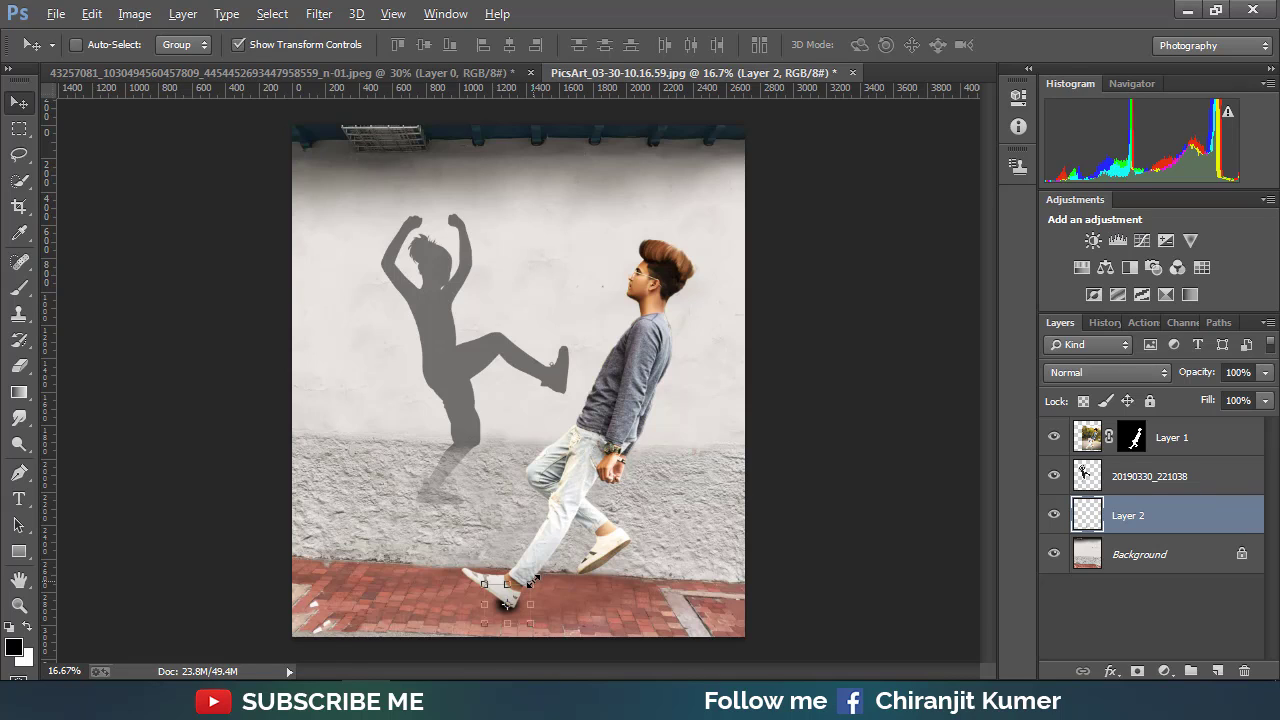
key("ctrl+t")
left_click_drag(535, 581, 474, 604)
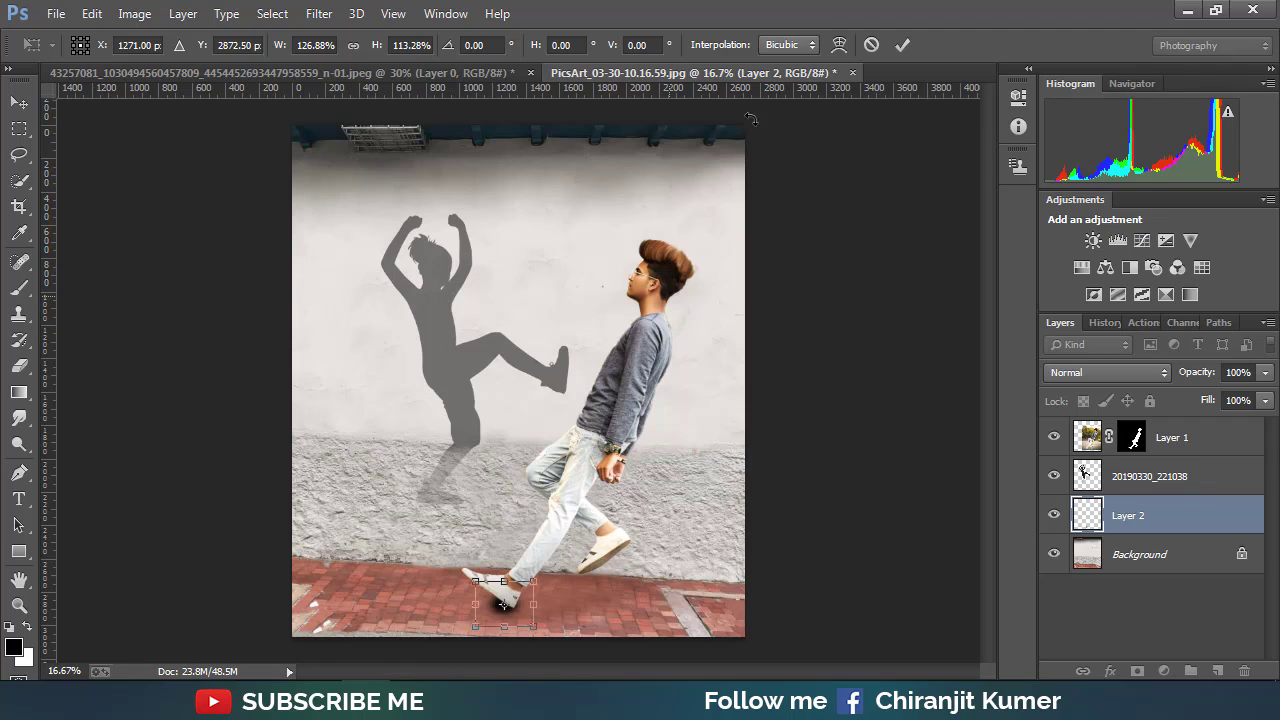
left_click(908, 43)
left_click(1265, 372)
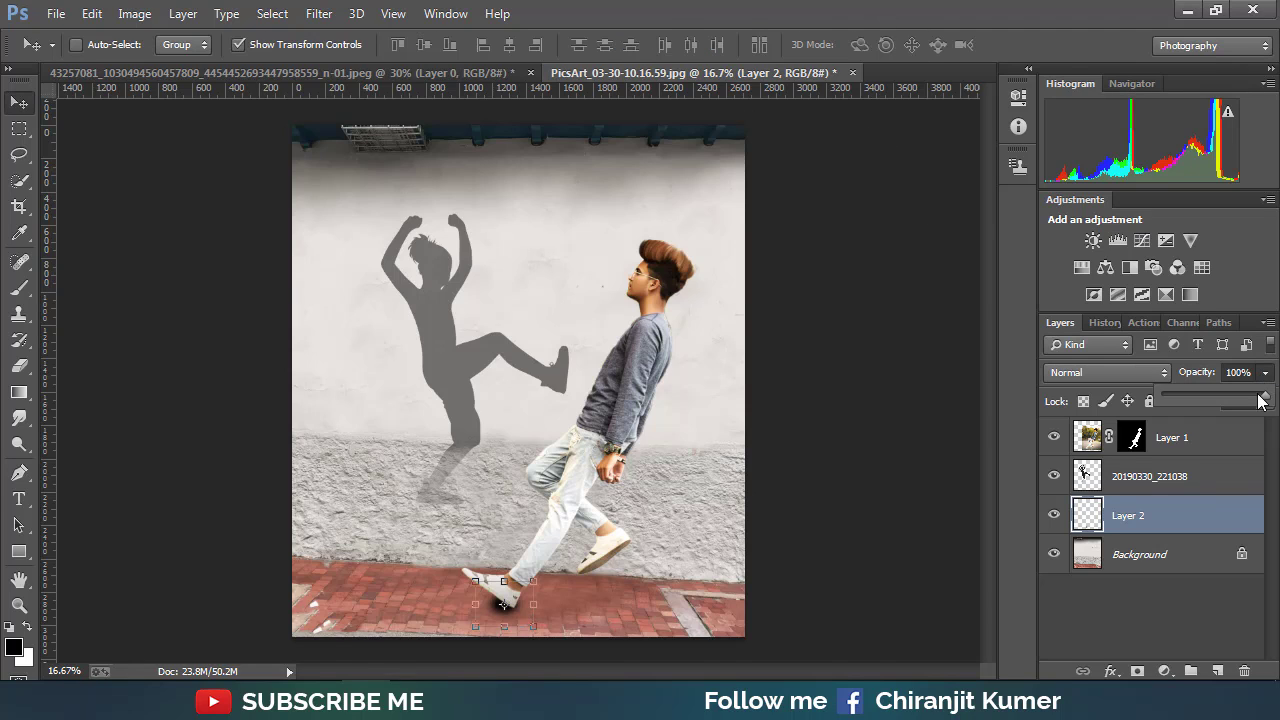
left_click_drag(1265, 400, 1236, 400)
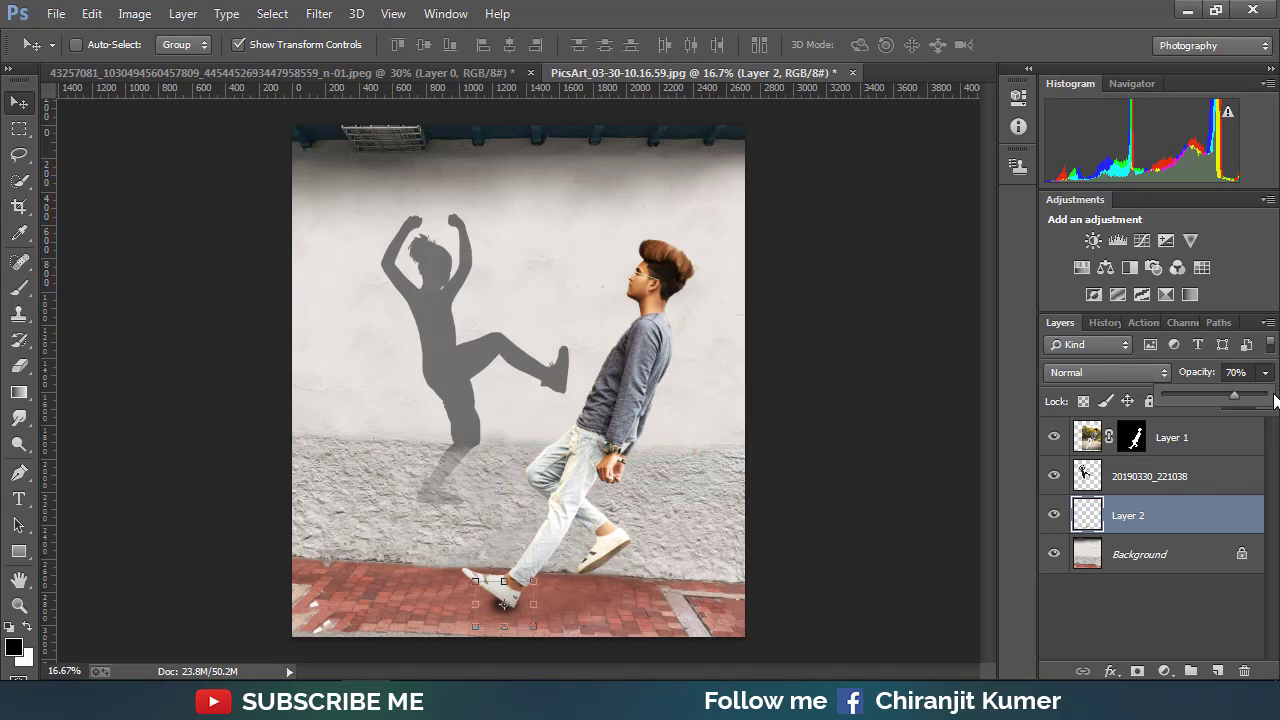
left_click(1266, 400)
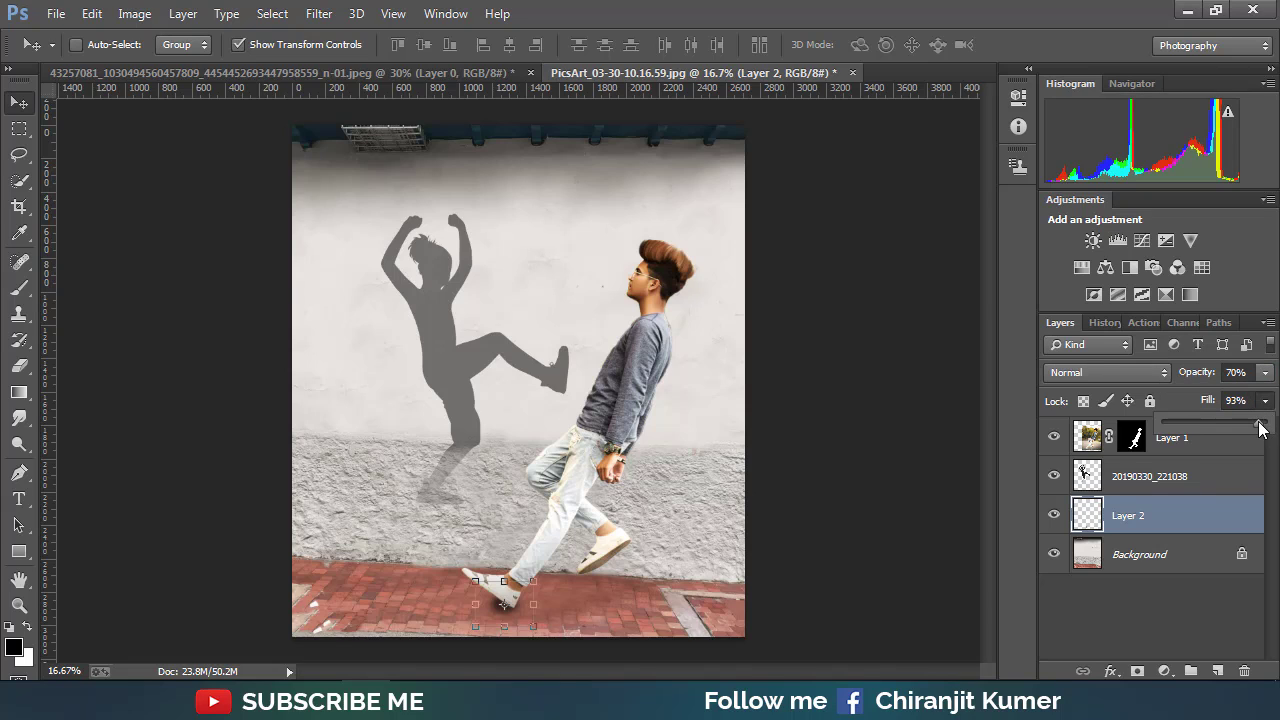
left_click(340, 45)
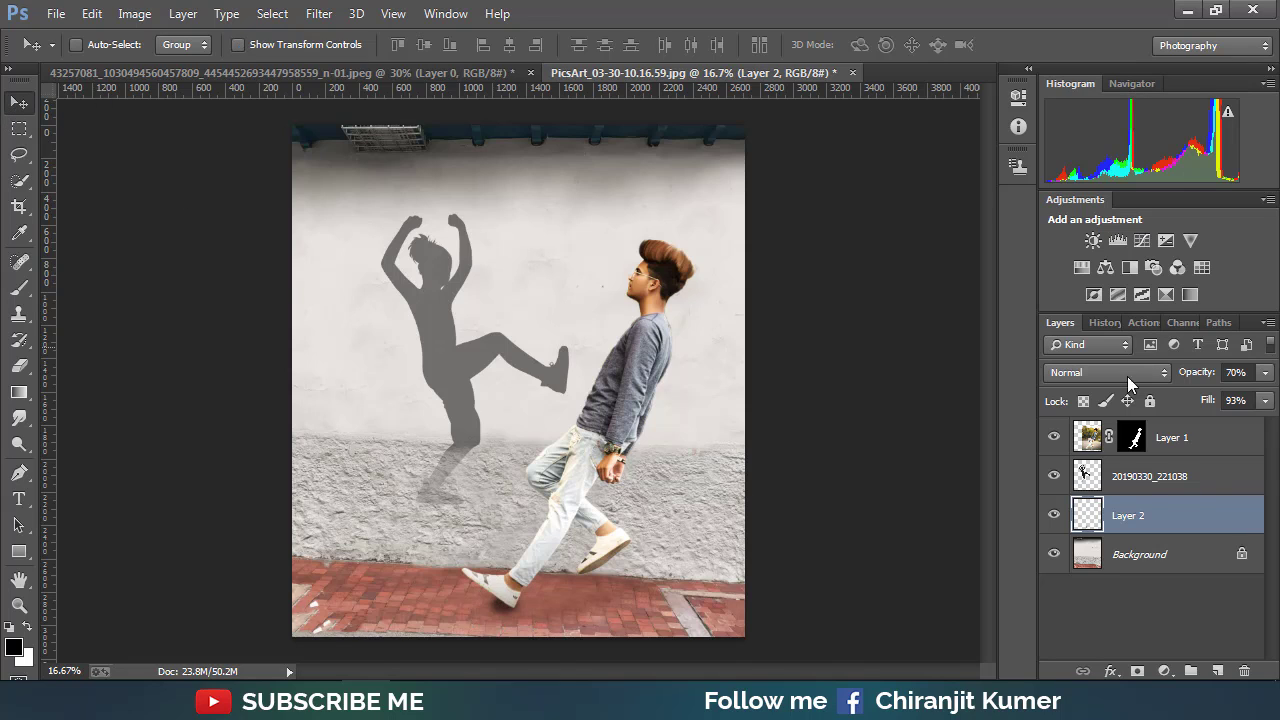
Open Camera Raw on the silhouette layer, then cancel without changes
left_click(1141, 481)
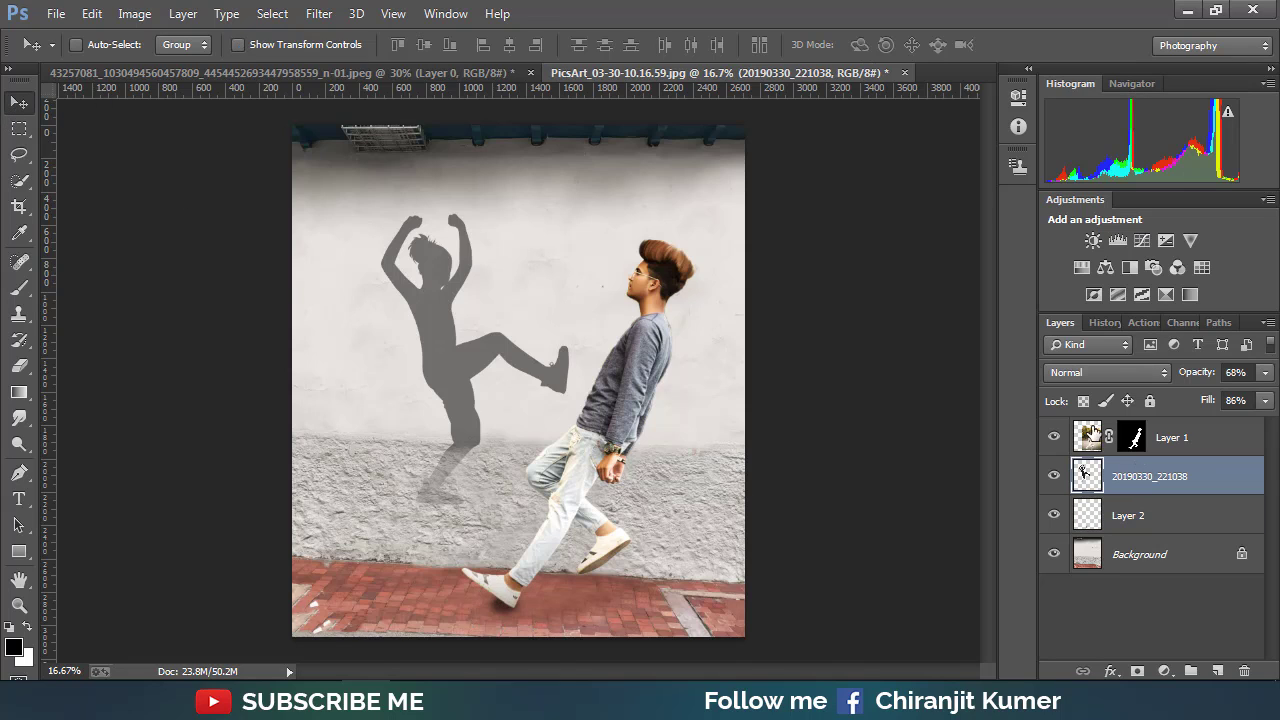
left_click(319, 13)
key("Escape")
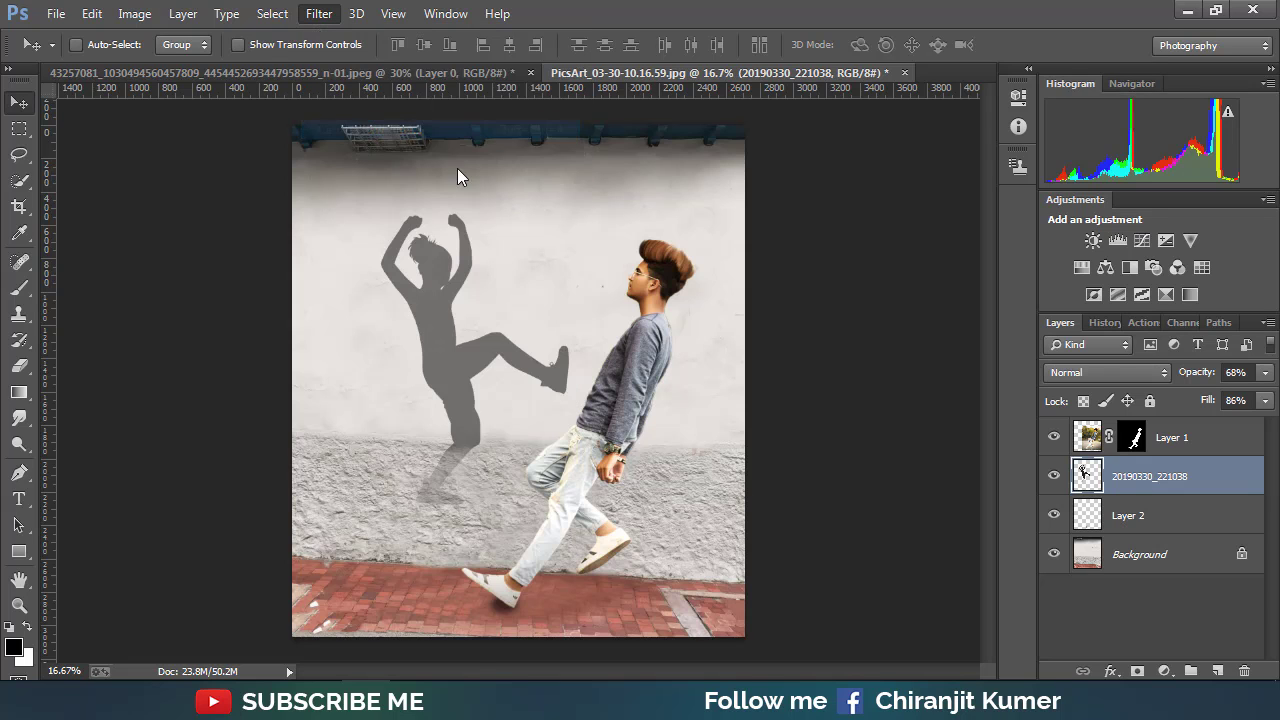
key("ctrl+shift+a")
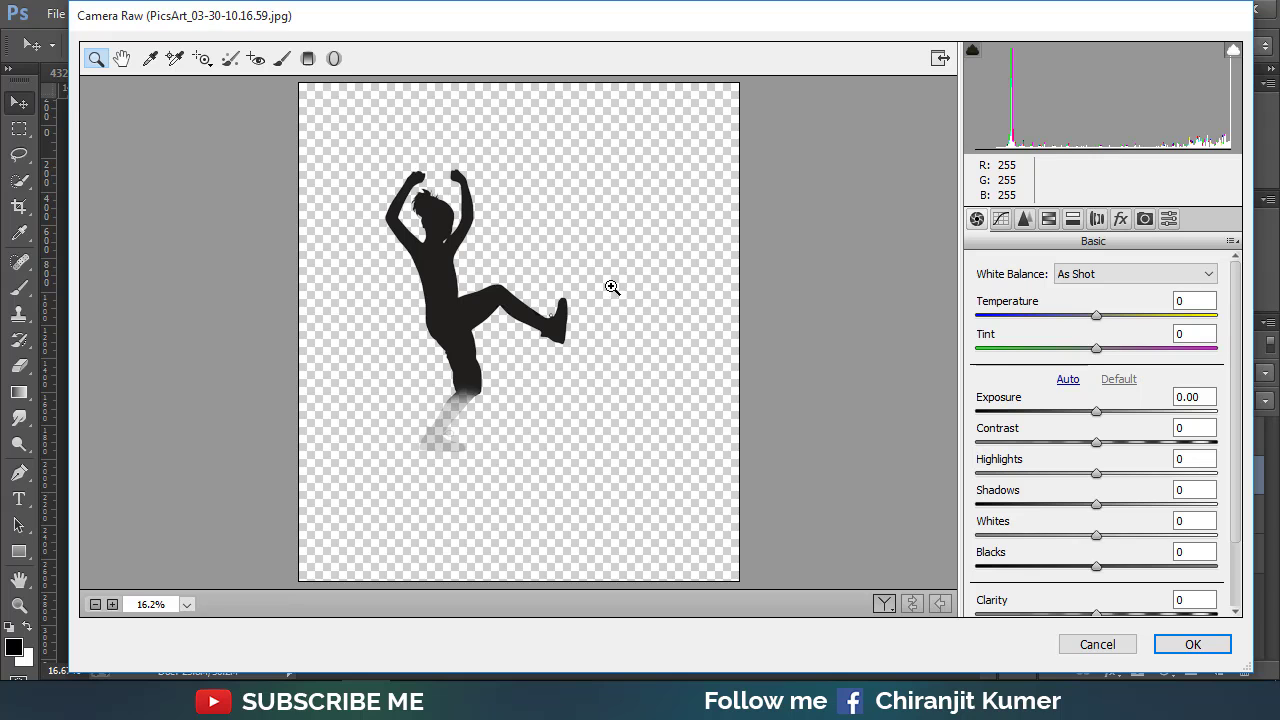
left_click(1190, 644)
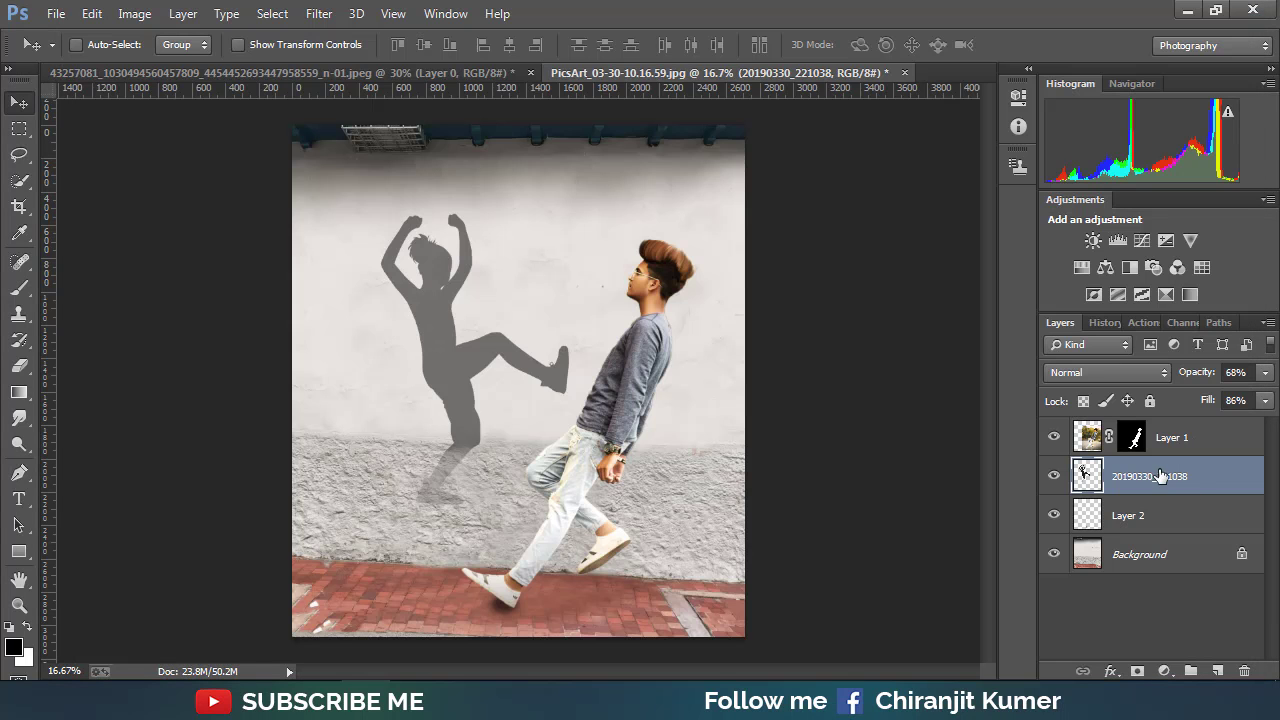
In Camera Raw, raise Layer 1's exposure to +0.15 and orange luminance to +14
left_click(1098, 450)
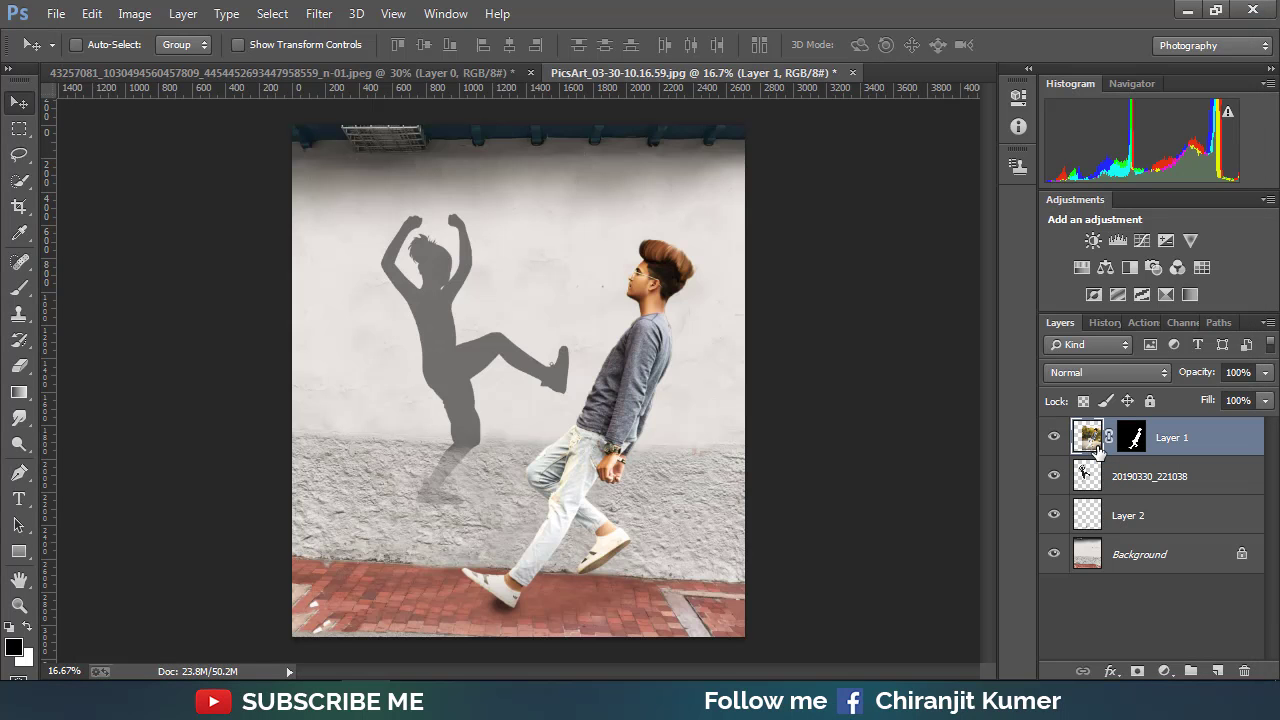
left_click(319, 13)
left_click(352, 124)
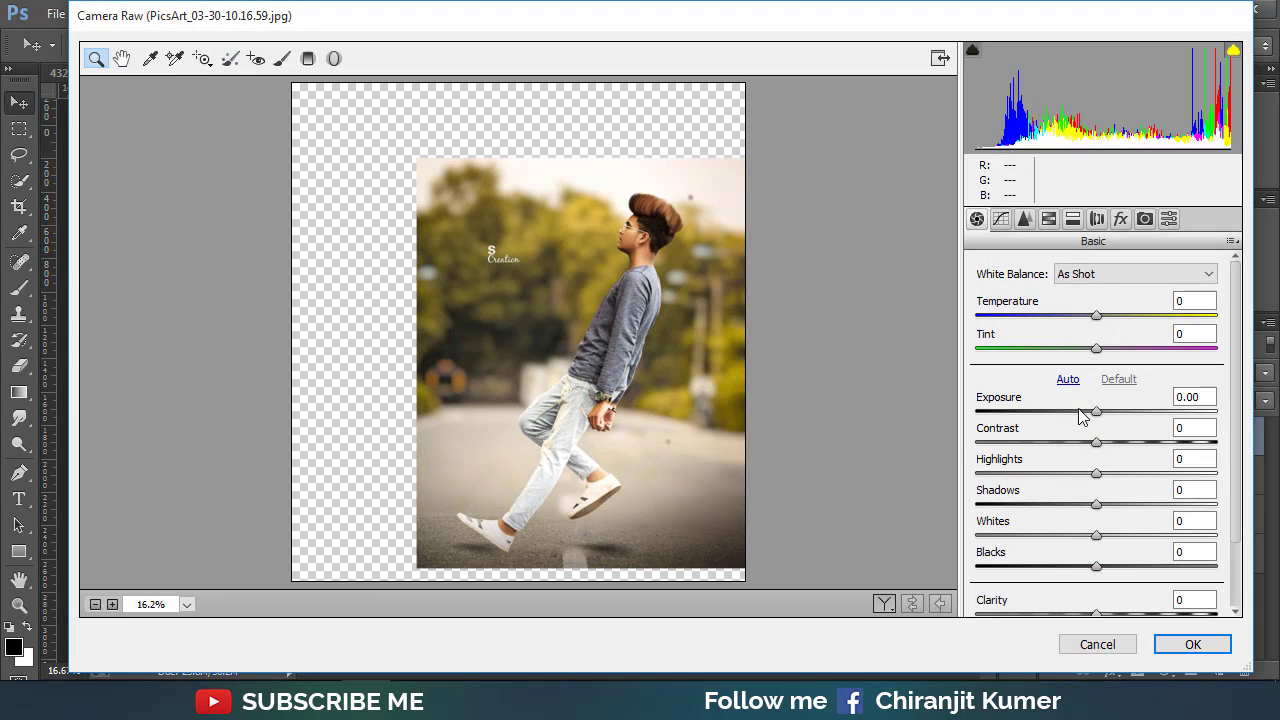
left_click_drag(1094, 411, 1098, 412)
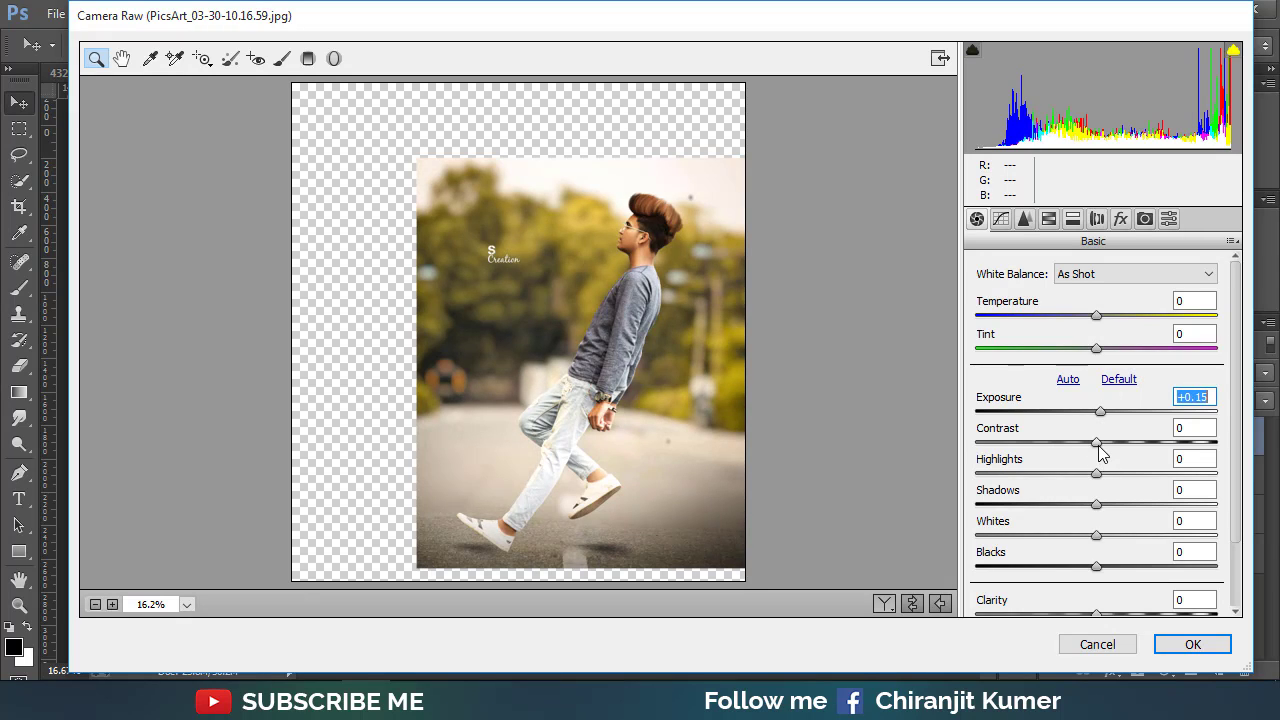
left_click(1098, 446)
left_click(1049, 219)
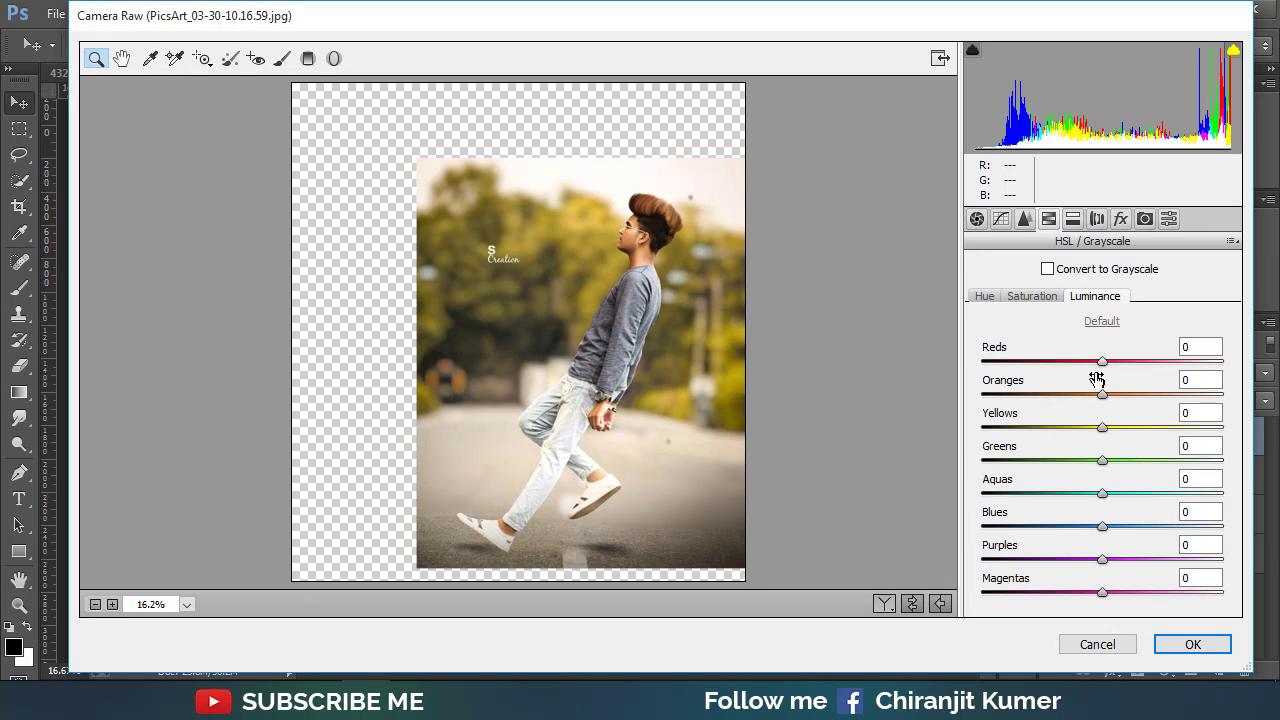
mouse_move(1103, 395)
left_mouse_down()
mouse_move(1120, 397)
mouse_move(1098, 434)
left_mouse_up()
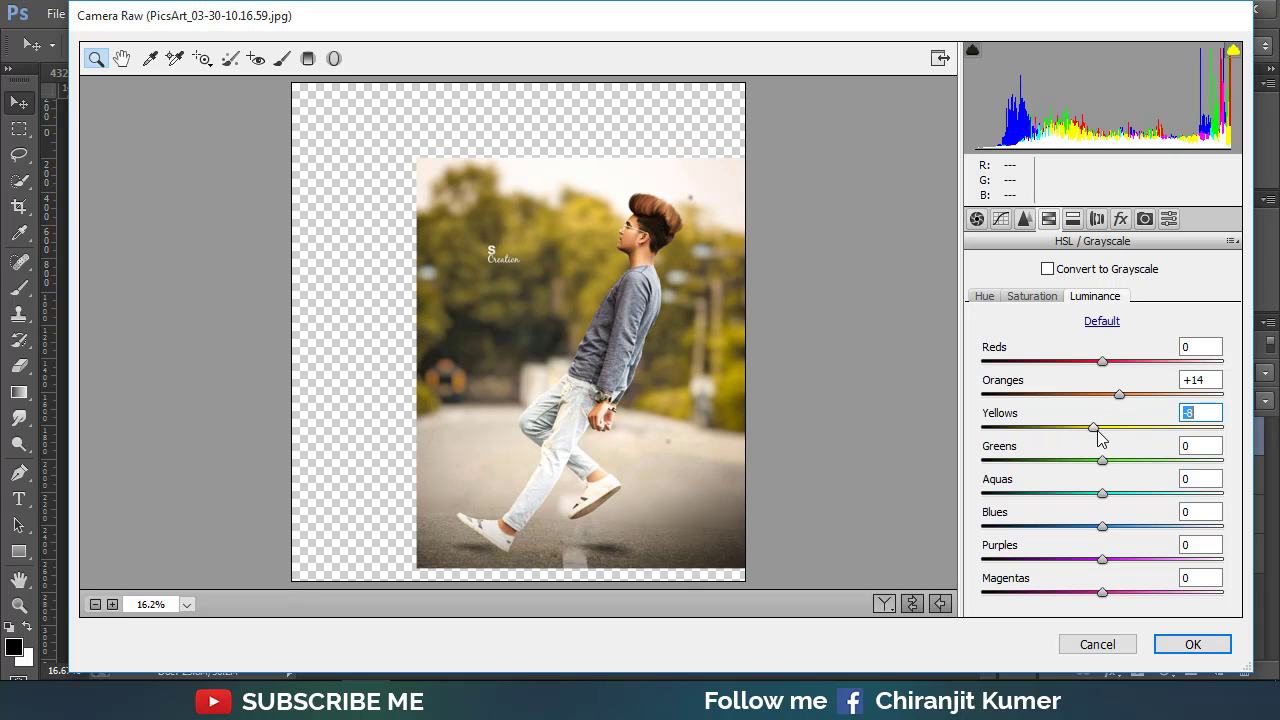
left_click(1193, 645)
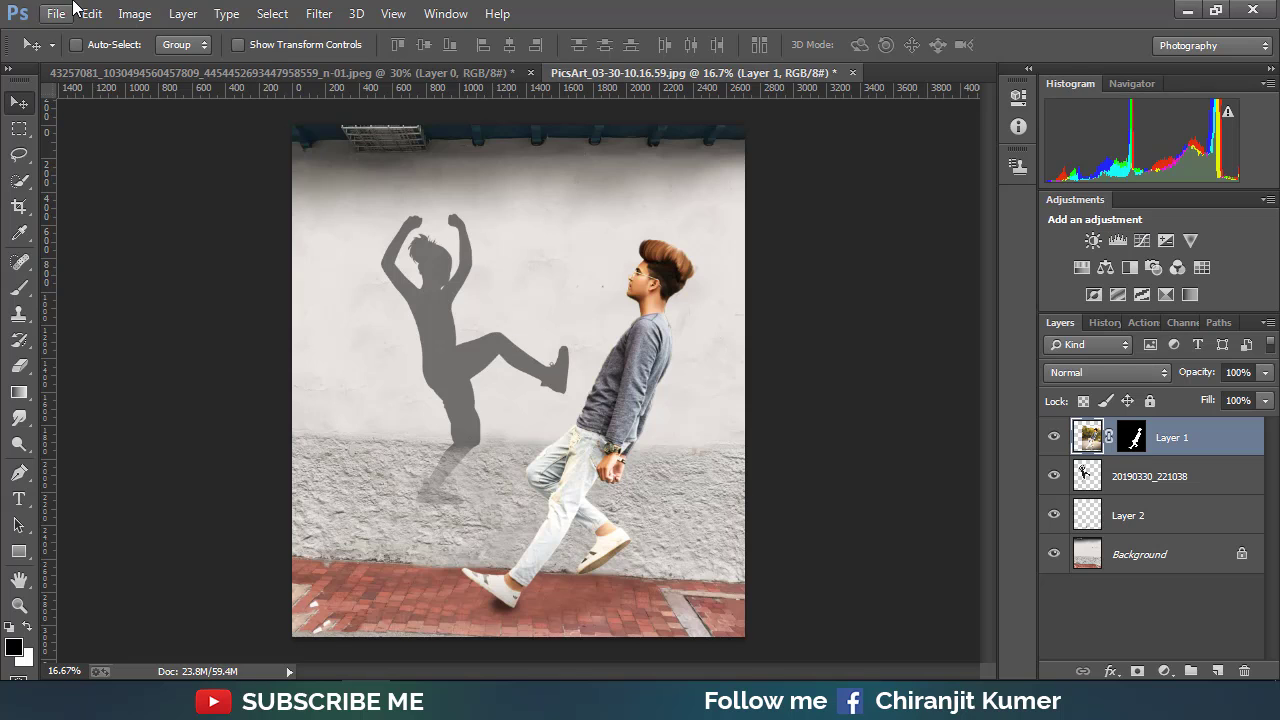
Place love_PNG90 hearts above the man's head, rotated about 11.5° and scaled to ~81%
left_click(56, 13)
left_click(110, 301)
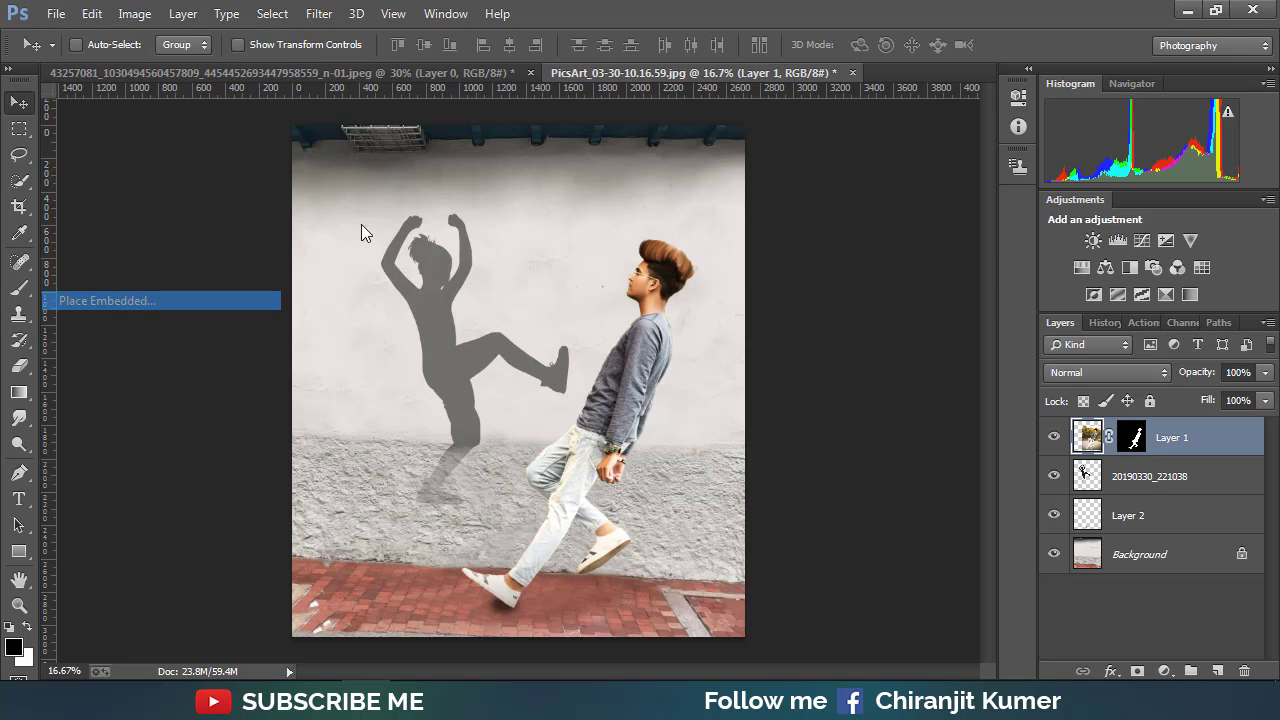
left_click(452, 160)
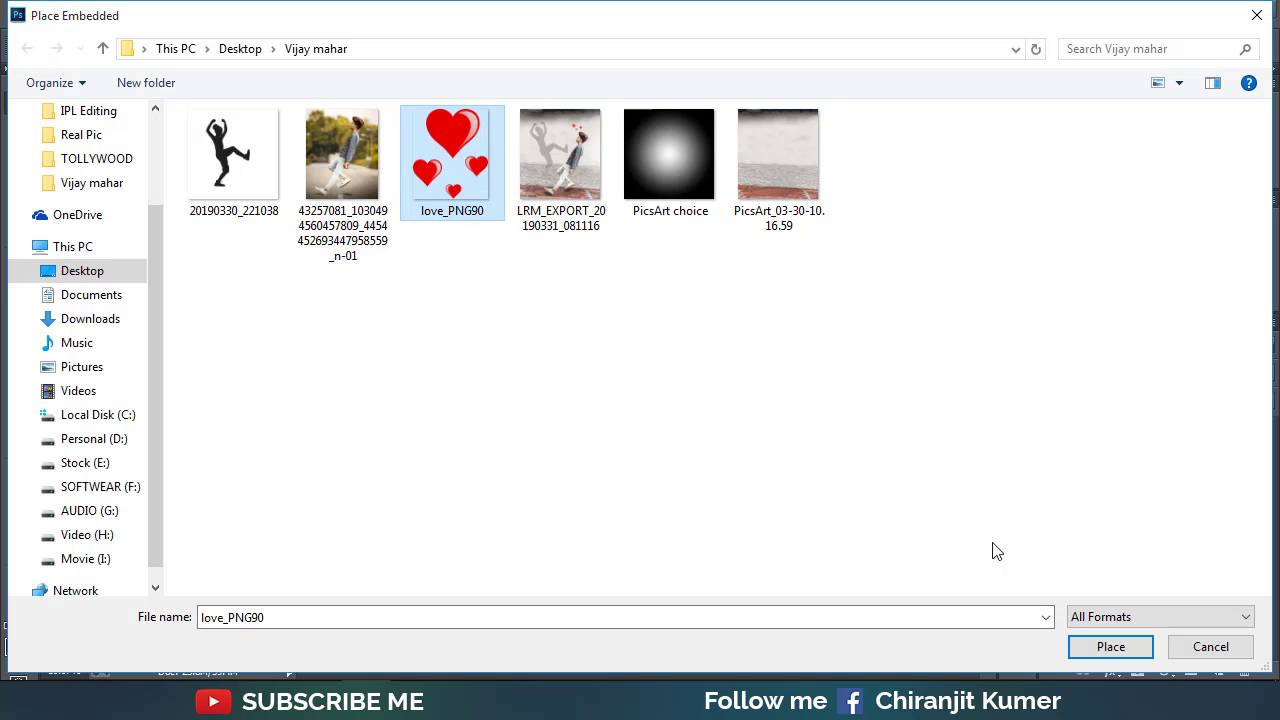
left_click(1137, 648)
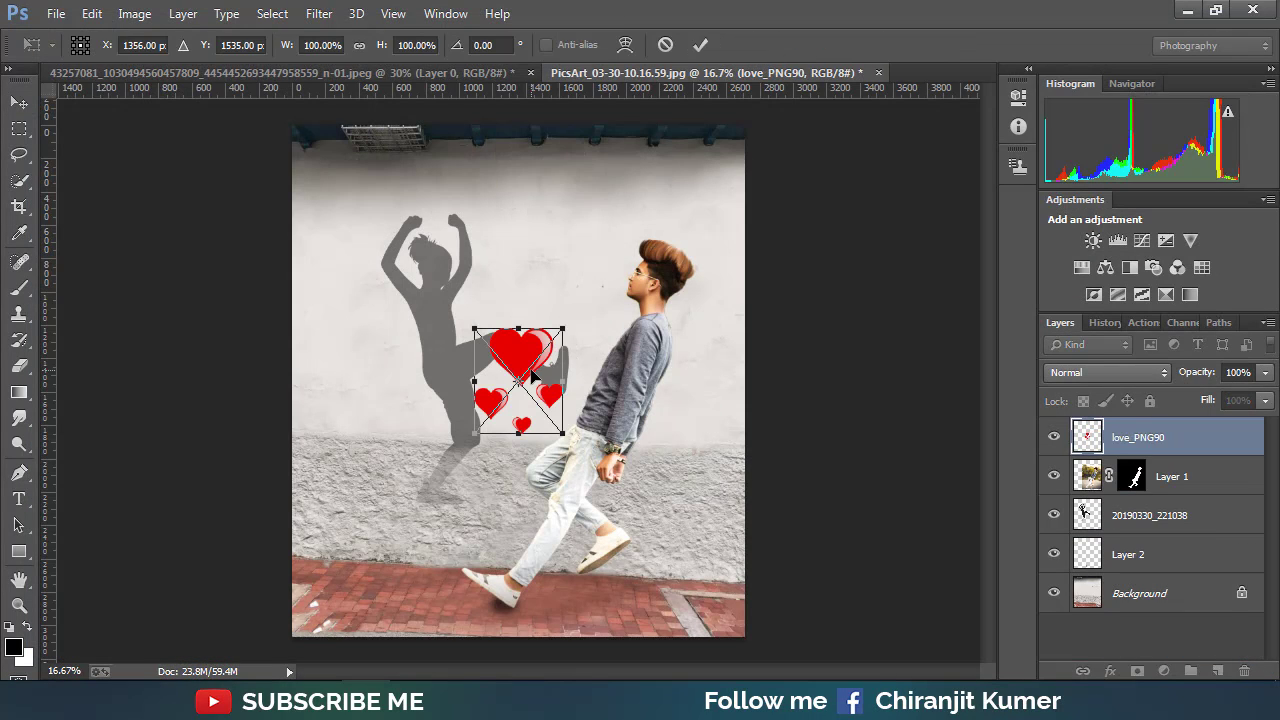
left_click_drag(533, 373, 604, 205)
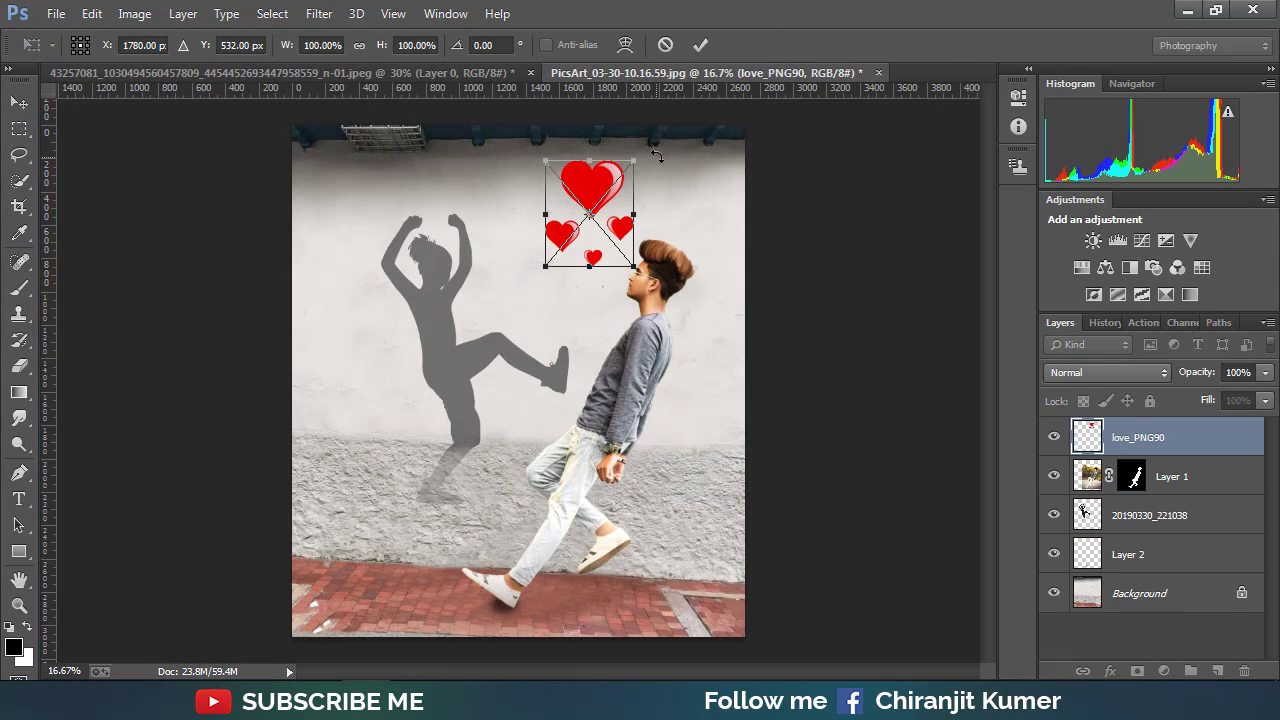
left_click_drag(657, 155, 641, 175)
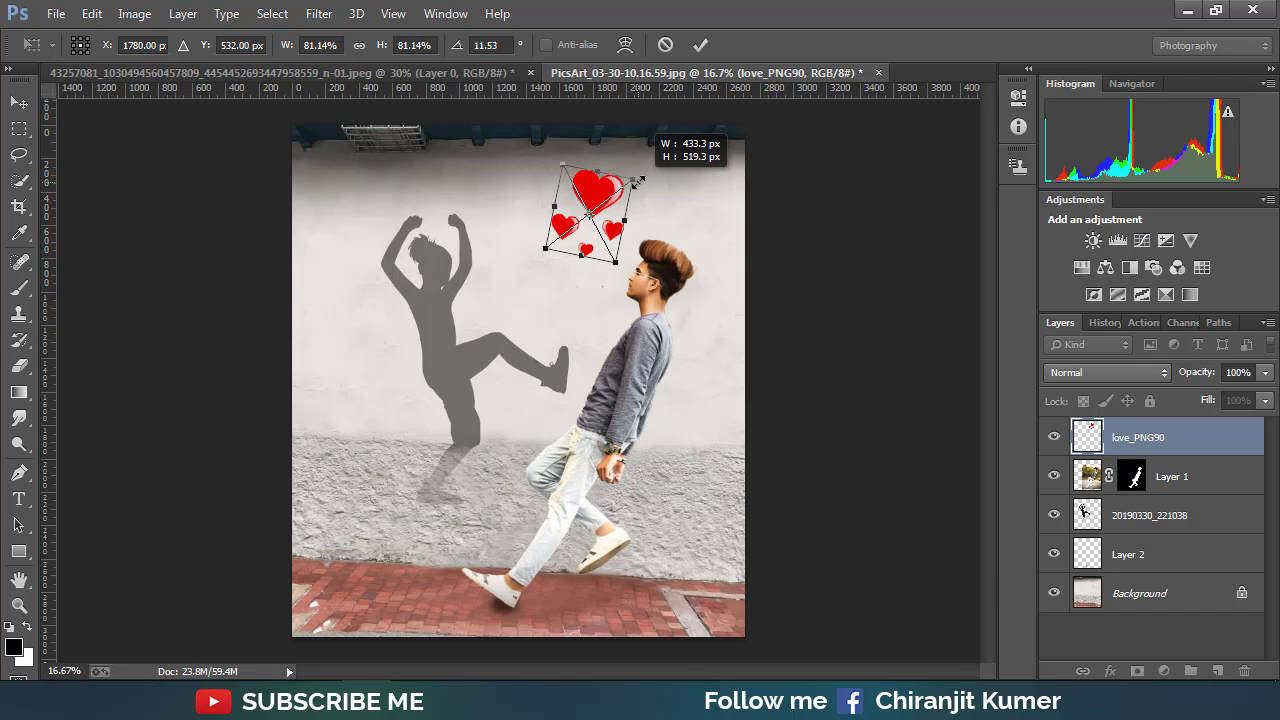
left_click(700, 44)
left_click_drag(614, 205, 626, 213)
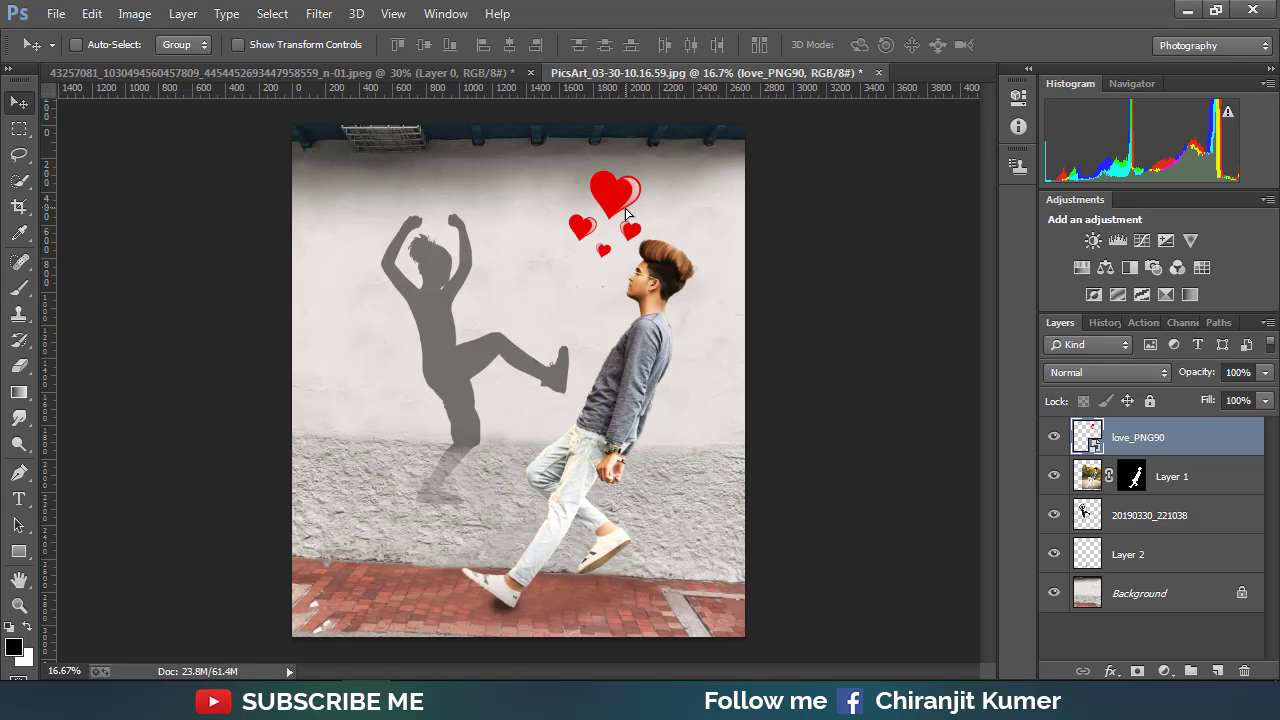
Merge the hearts down with the mask applied, merge visible, and unlock the layer
right_click(1225, 446)
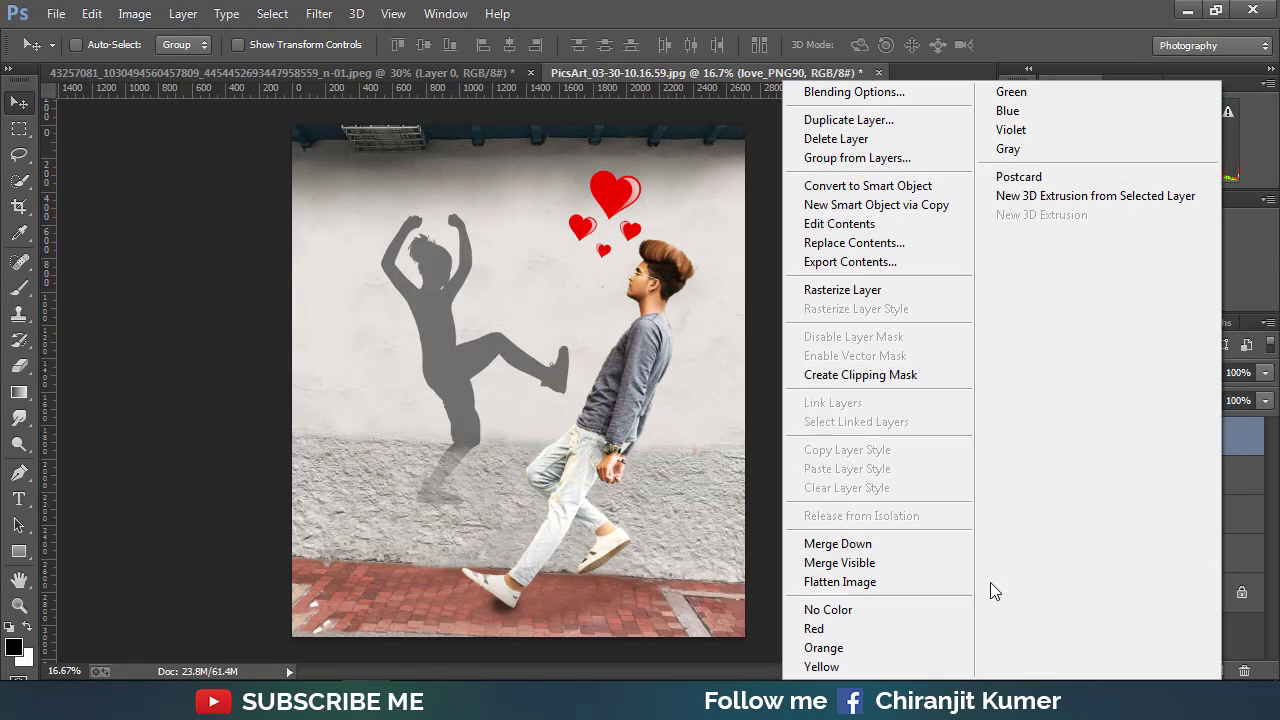
left_click(880, 541)
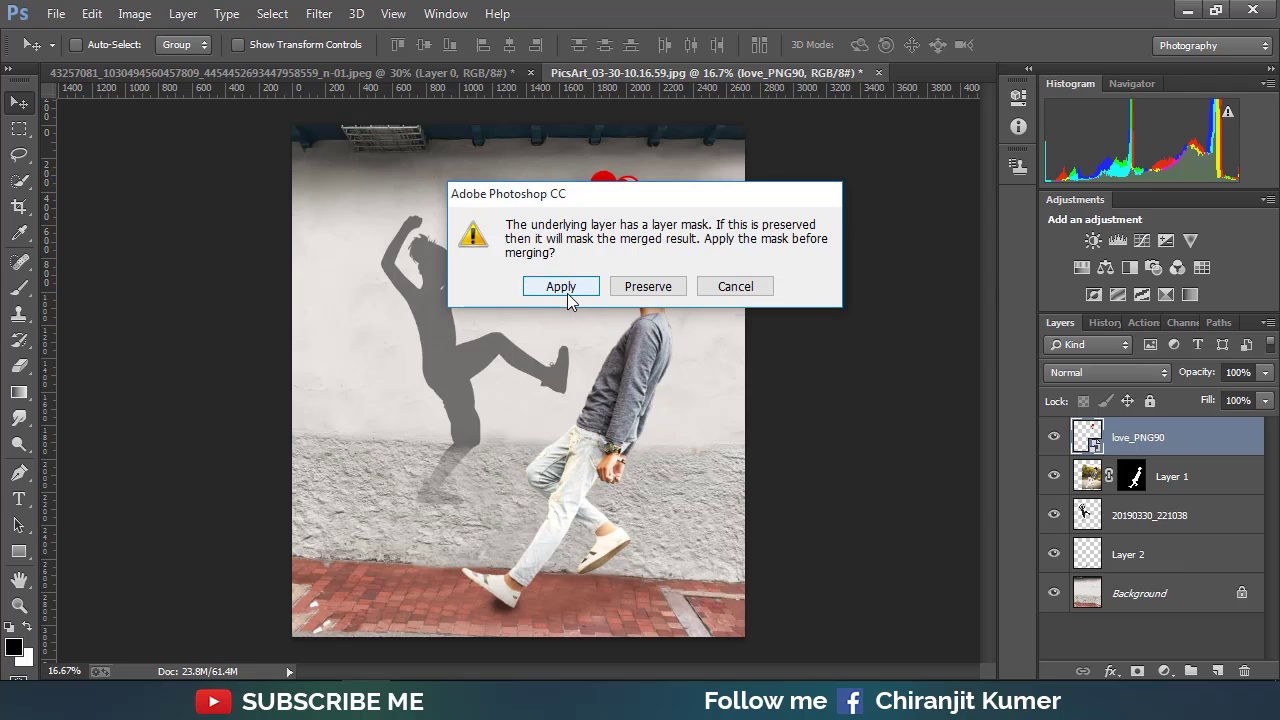
left_click(566, 291)
right_click(1193, 438)
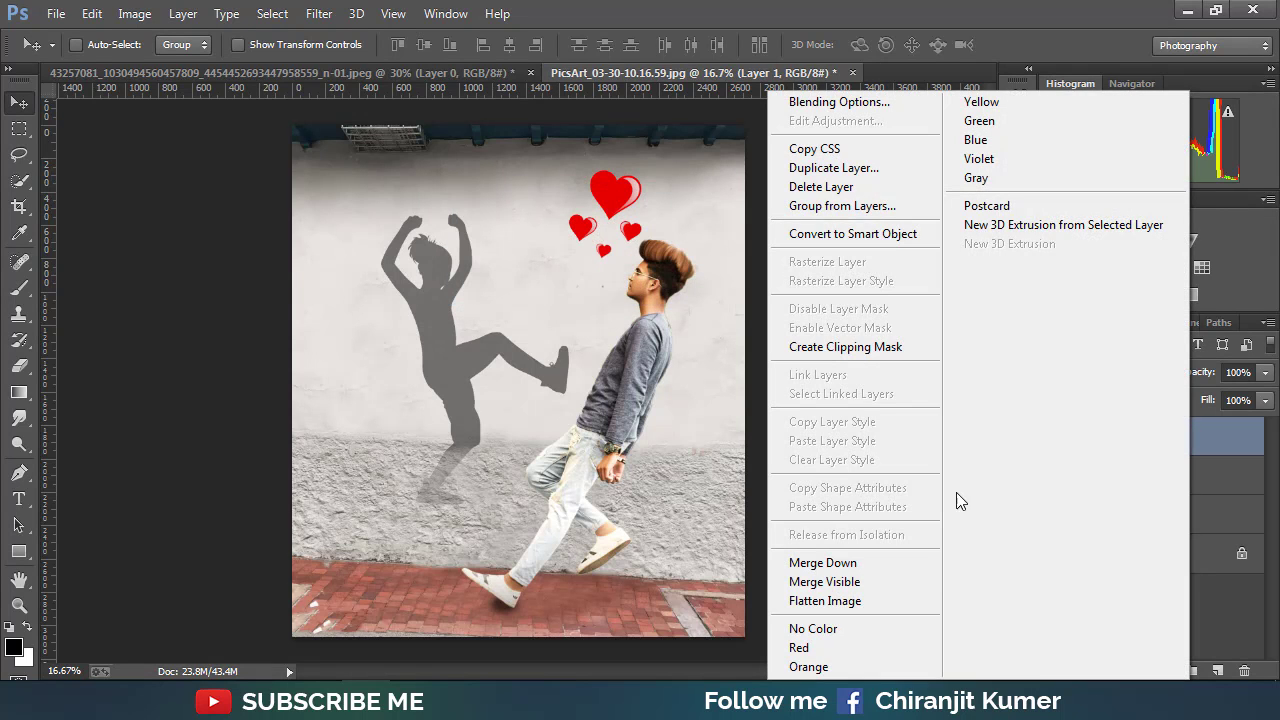
left_click(892, 576)
left_click(1241, 441)
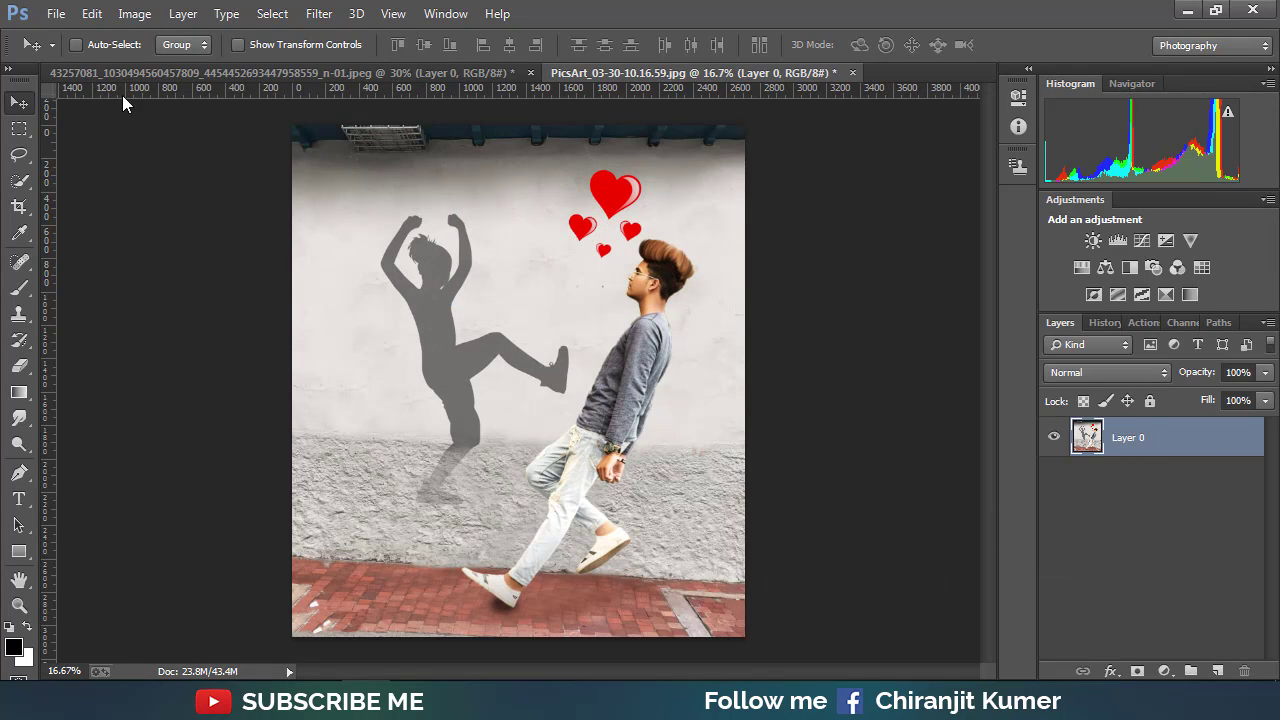
In Camera Raw, set Exposure +0.10, Contrast -4, Vignette -14 and Temperature -10
left_click(319, 13)
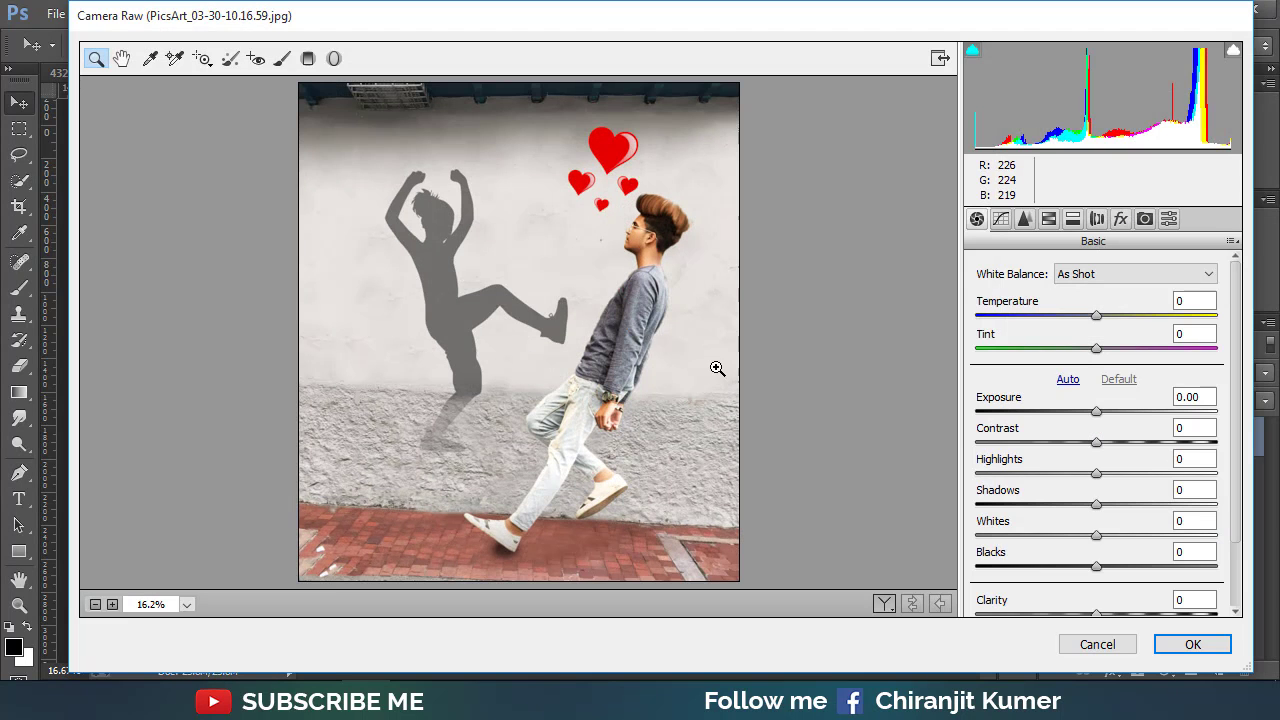
left_click(1101, 418)
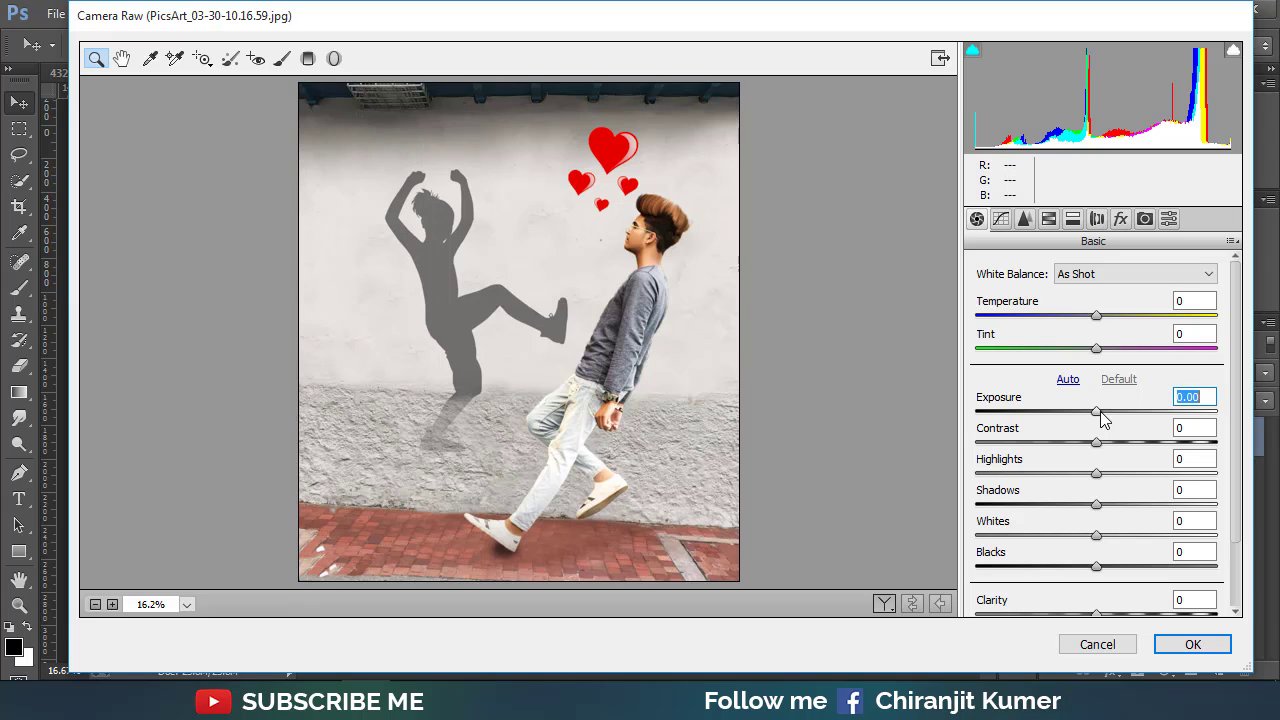
left_click_drag(1101, 418, 1096, 449)
left_click(1120, 219)
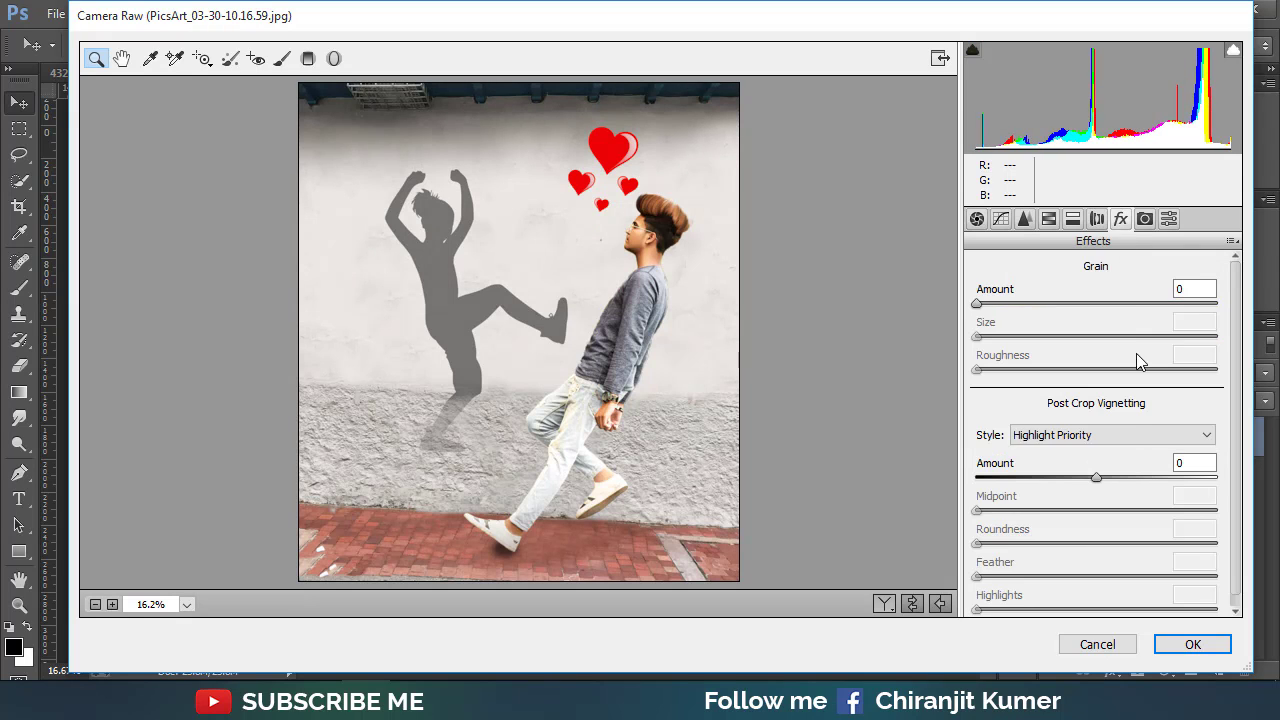
left_click_drag(1096, 478, 1077, 477)
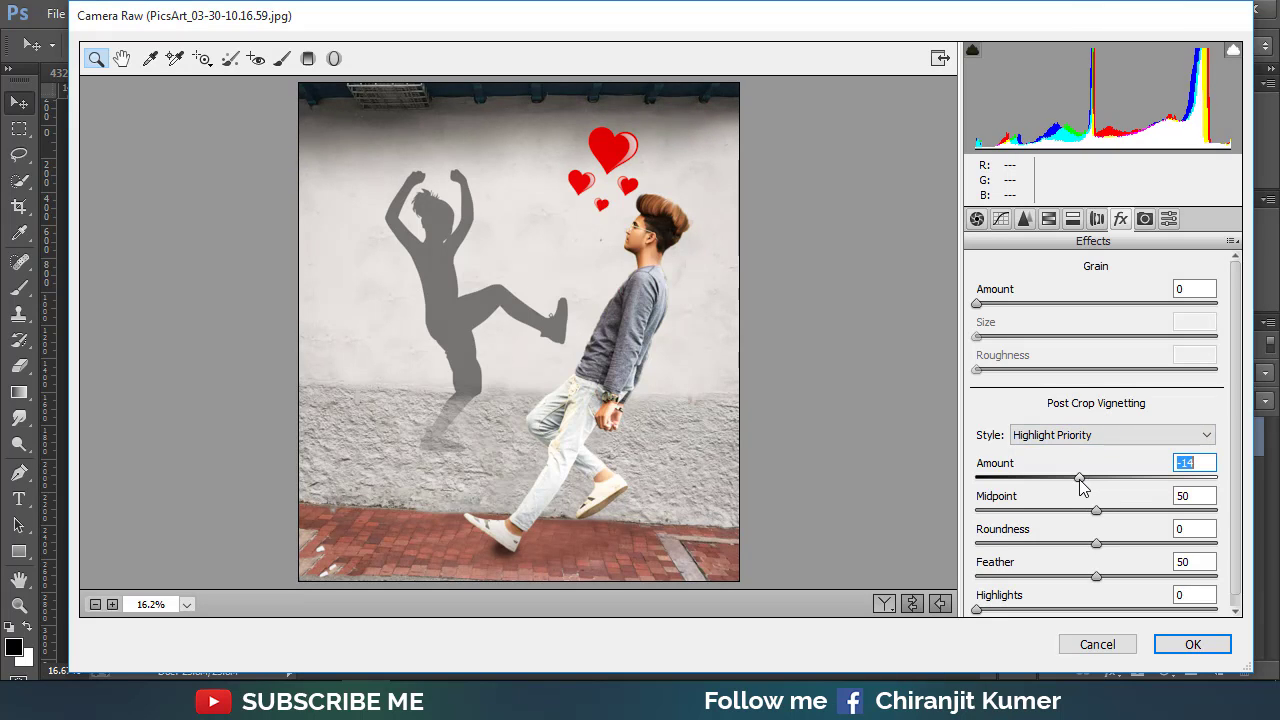
left_click(977, 222)
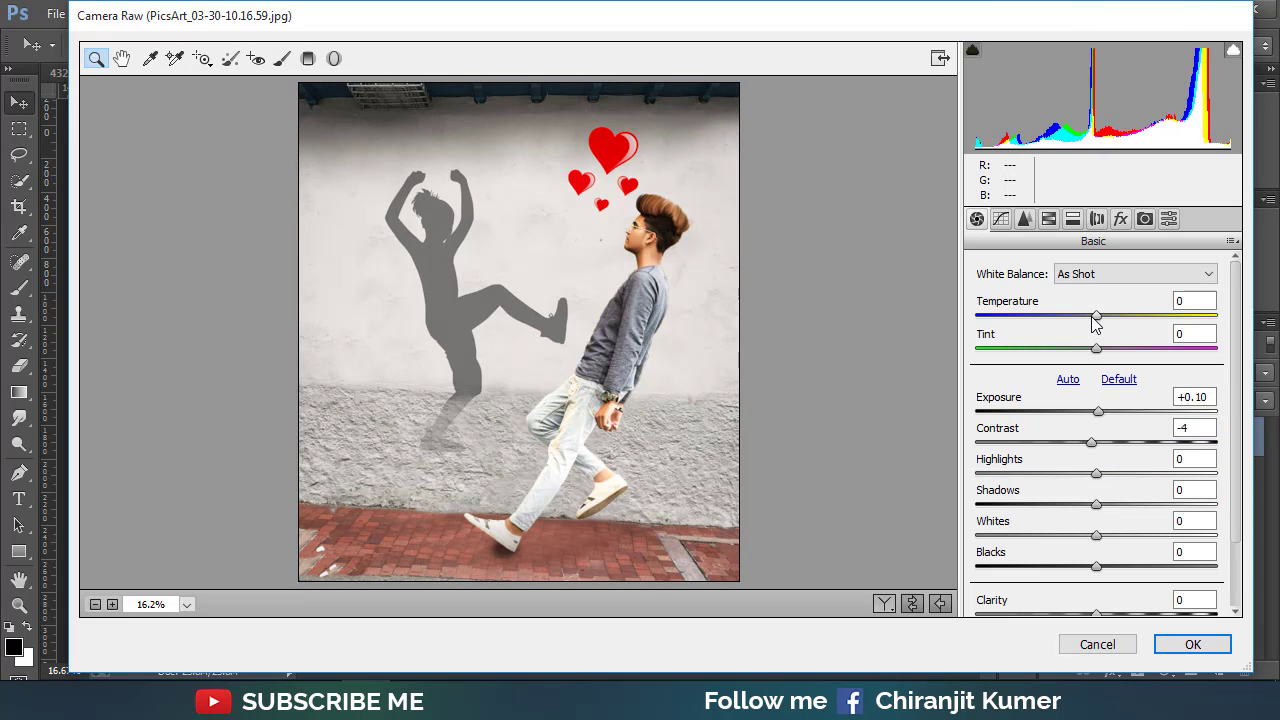
left_click_drag(1096, 316, 1079, 316)
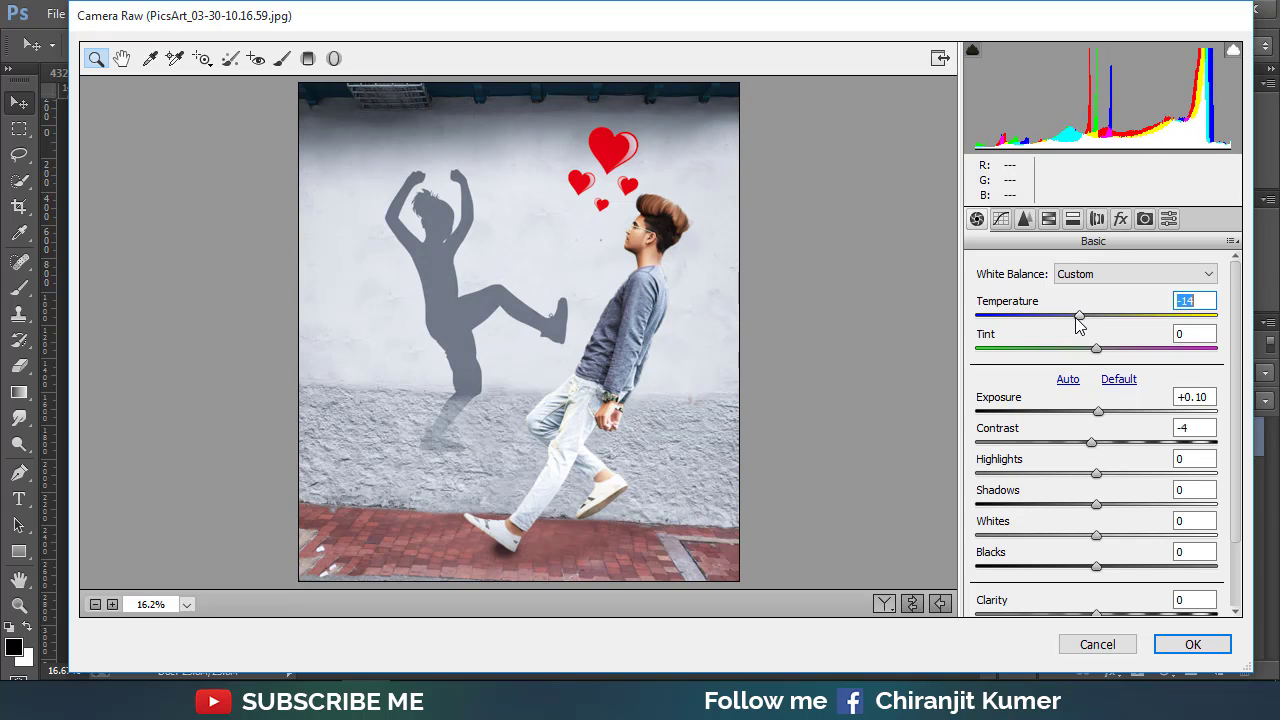
left_click_drag(1079, 316, 1084, 316)
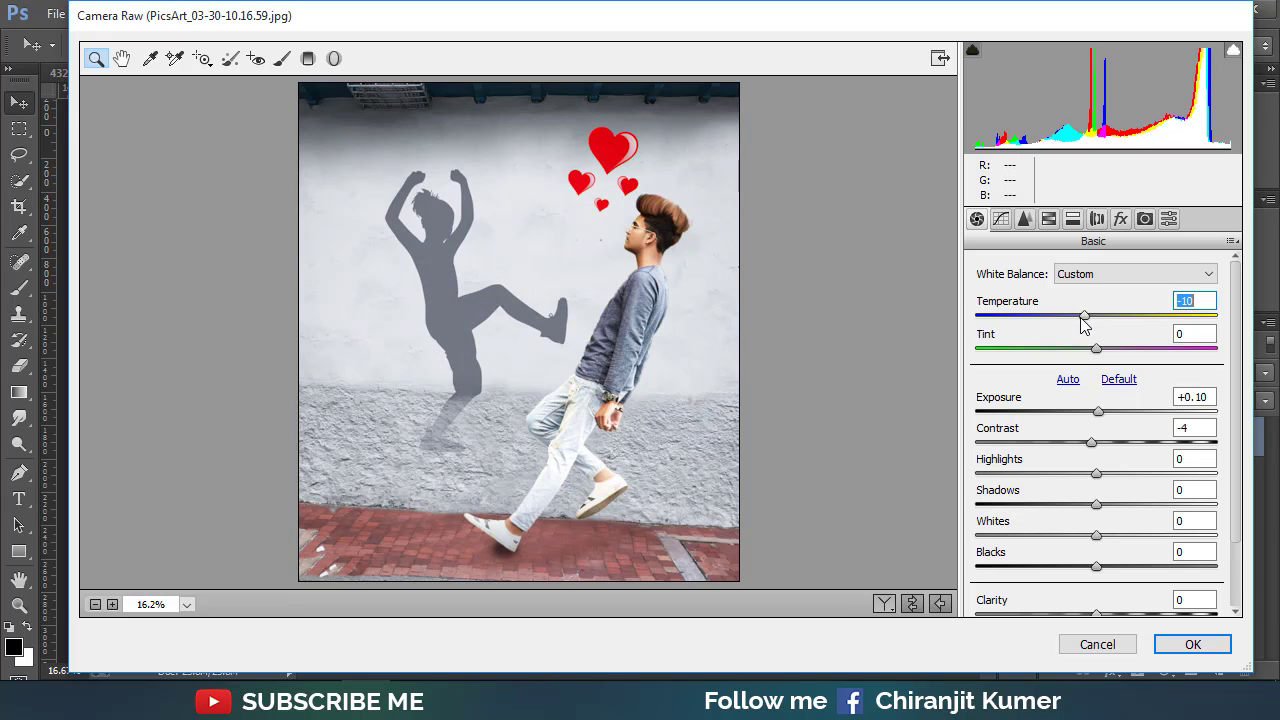
left_click(1193, 644)
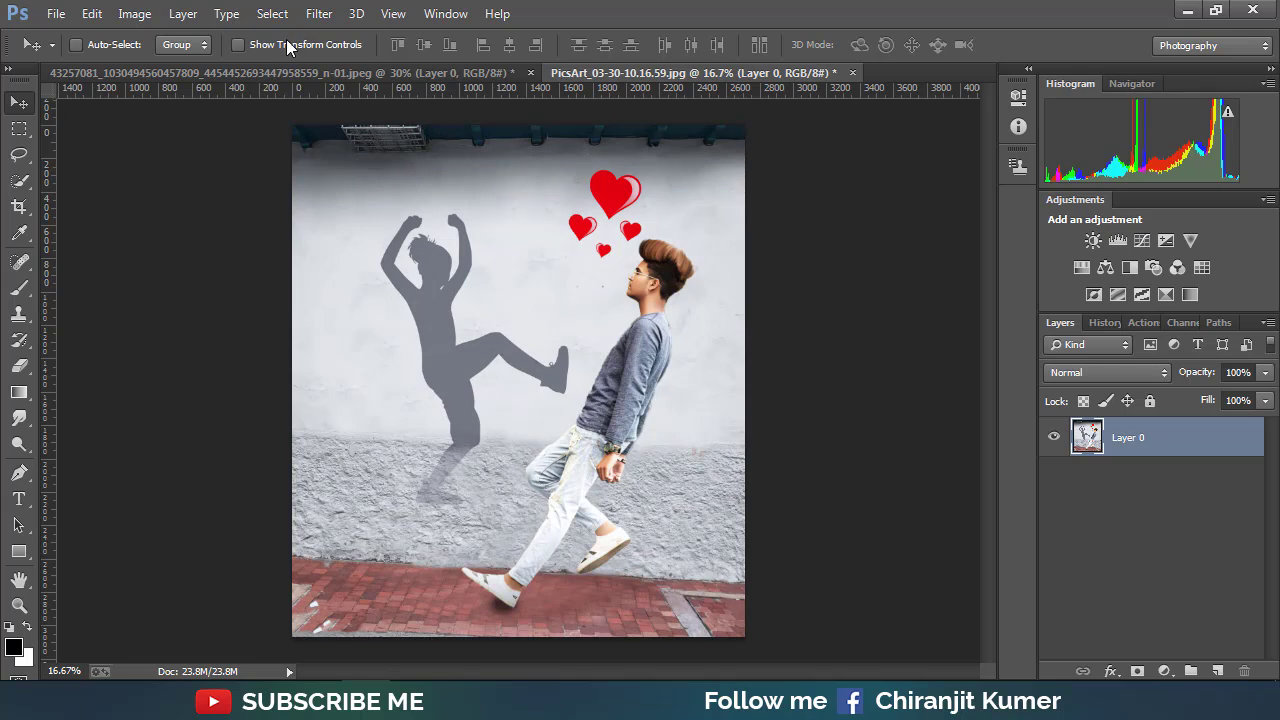
Apply Brightness/Contrast with brightness 3 and contrast 13
left_click(134, 13)
left_click(464, 64)
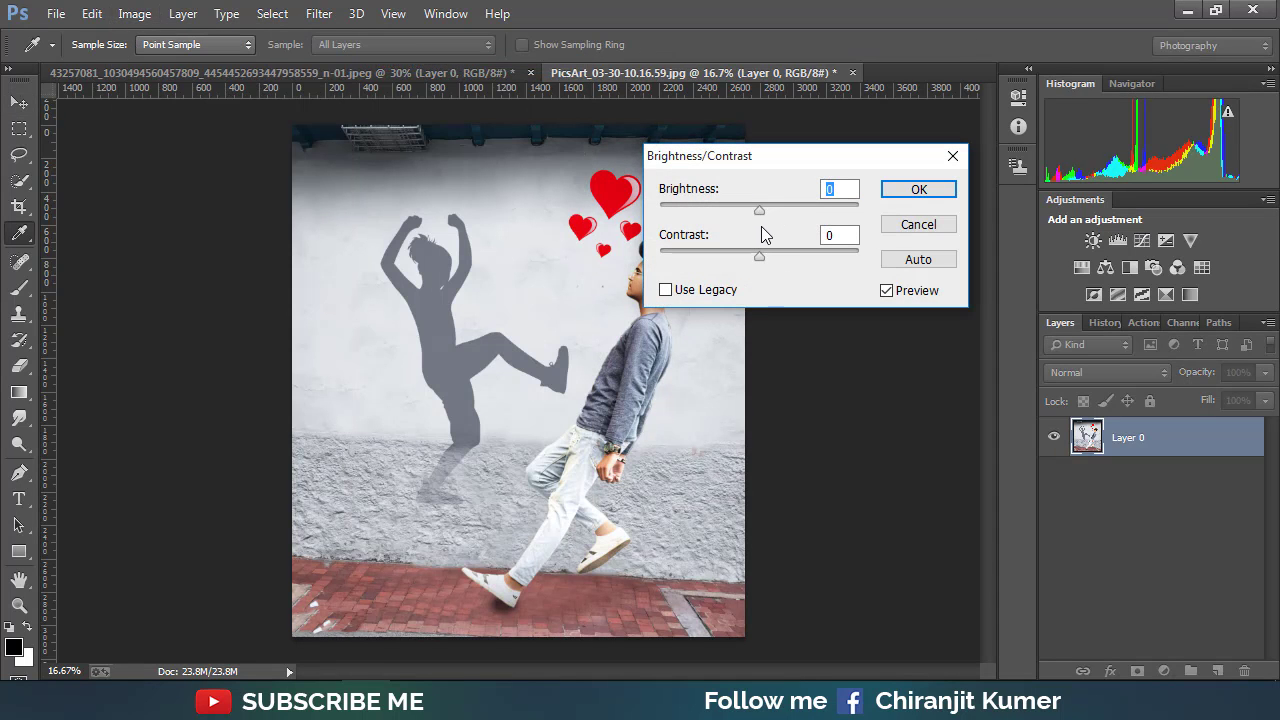
left_click_drag(760, 211, 762, 211)
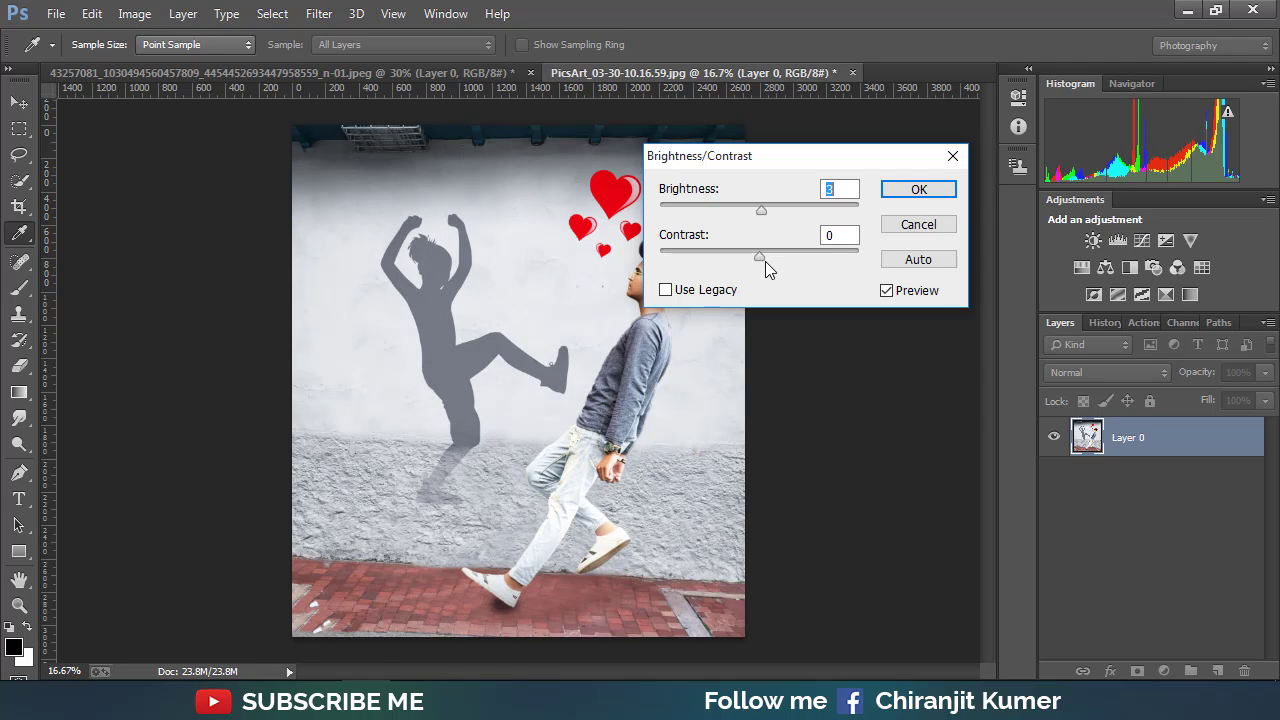
left_click_drag(759, 257, 772, 257)
left_click(919, 190)
Smooth the image with the Imagenomic Portraiture filter
key("v")
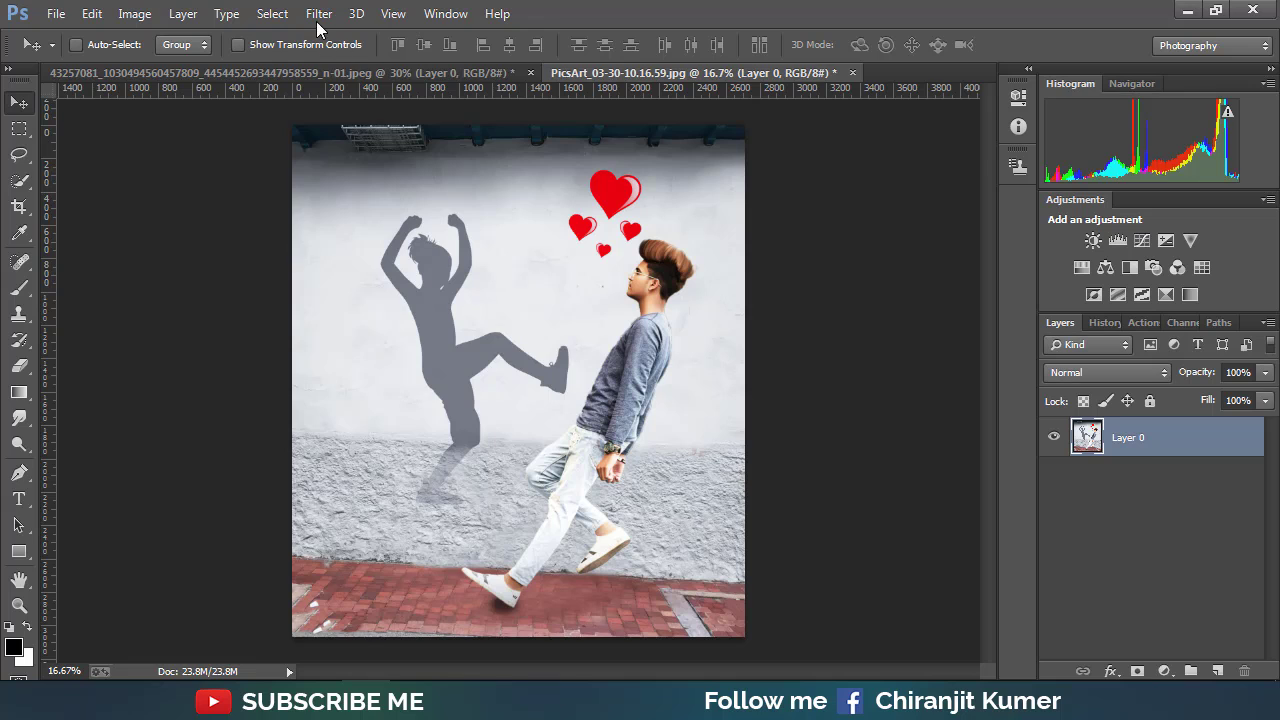
left_click(319, 14)
mouse_move(351, 510)
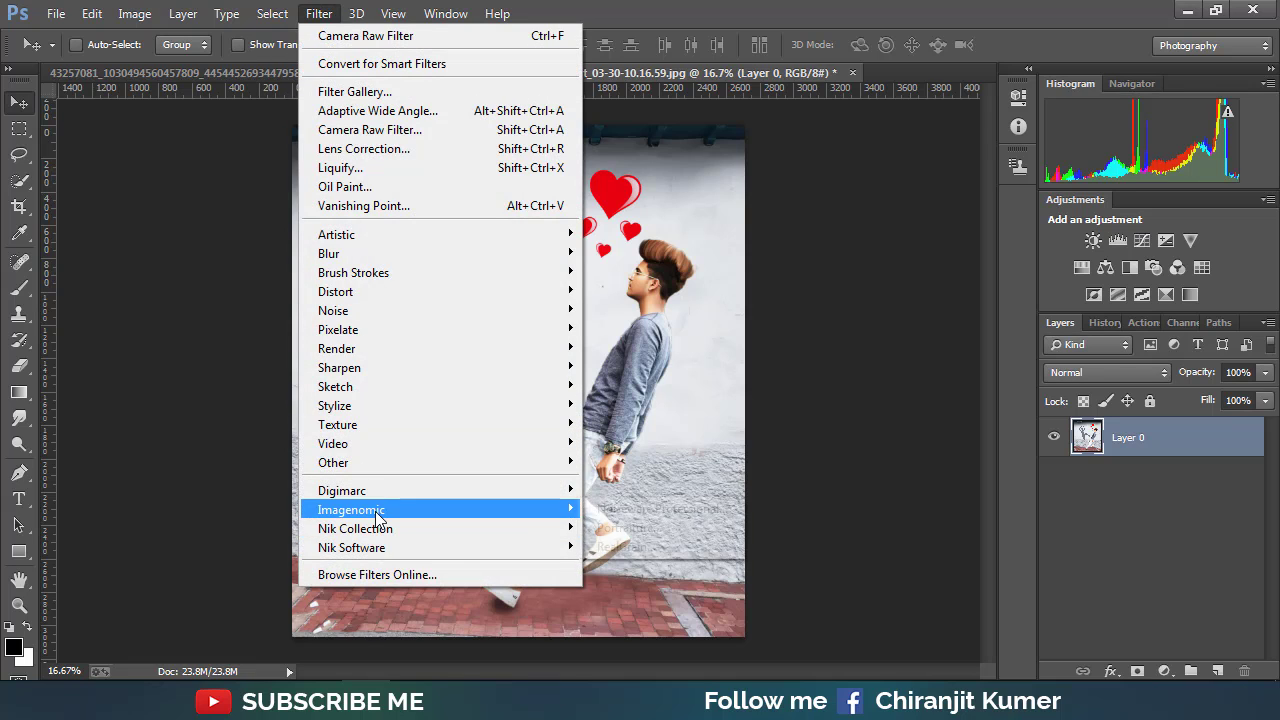
left_click(679, 529)
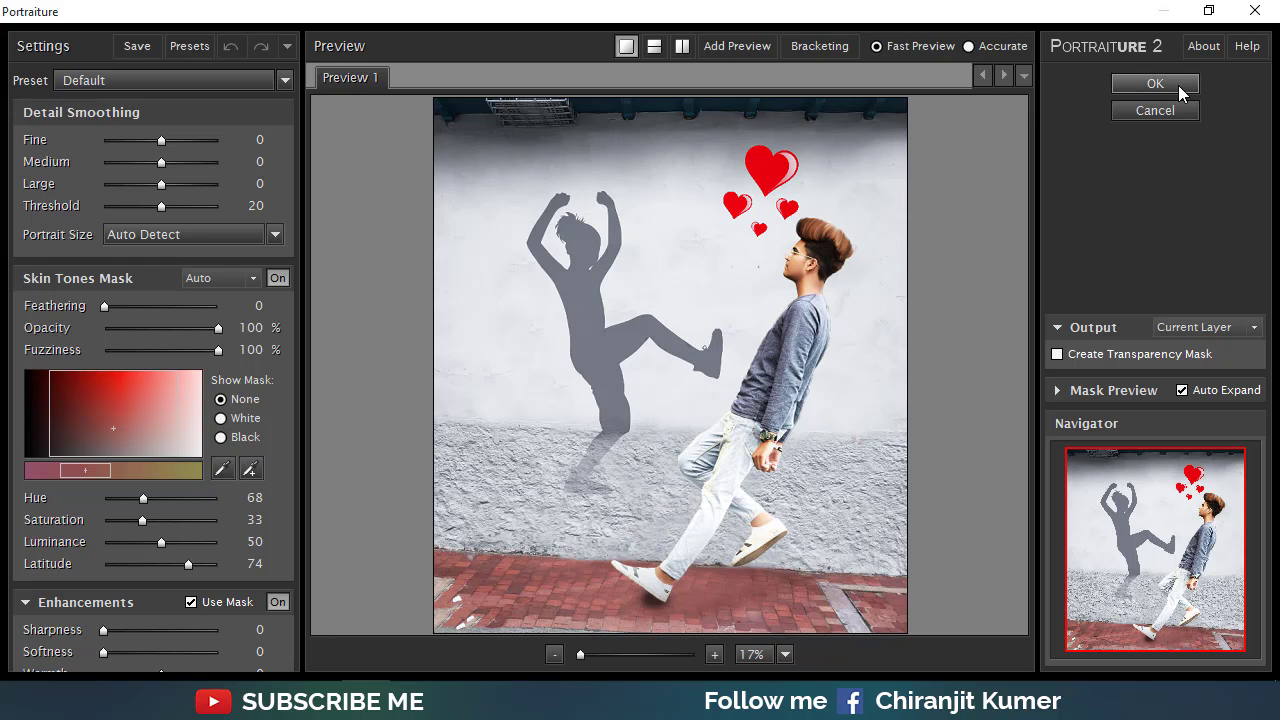
left_click(1180, 88)
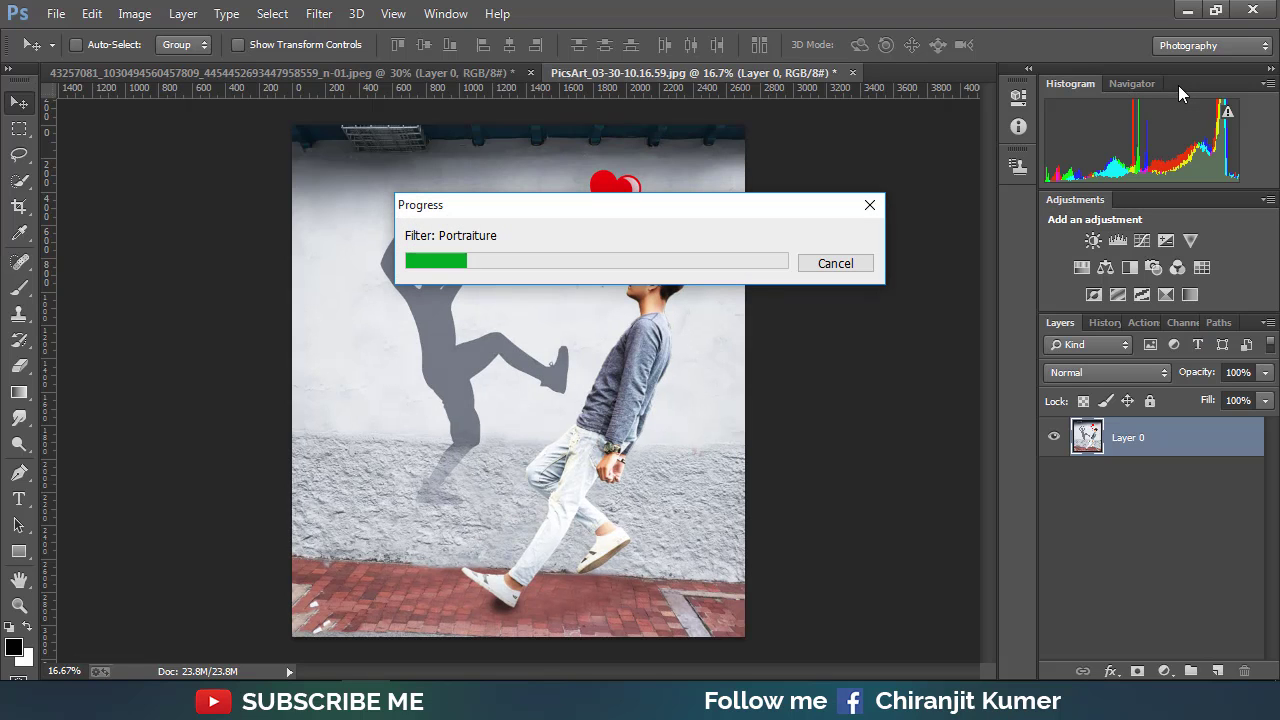